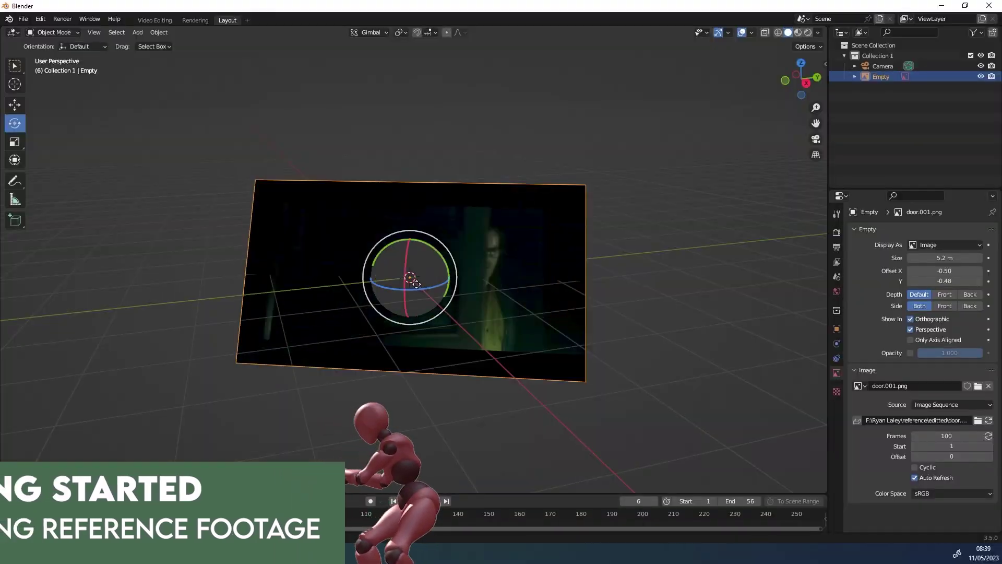
# Tilt the door image empty to a new angle and set Transform Orientation to Local
pyautogui.moveTo(416, 284); pyautogui.dragTo(353, 67)
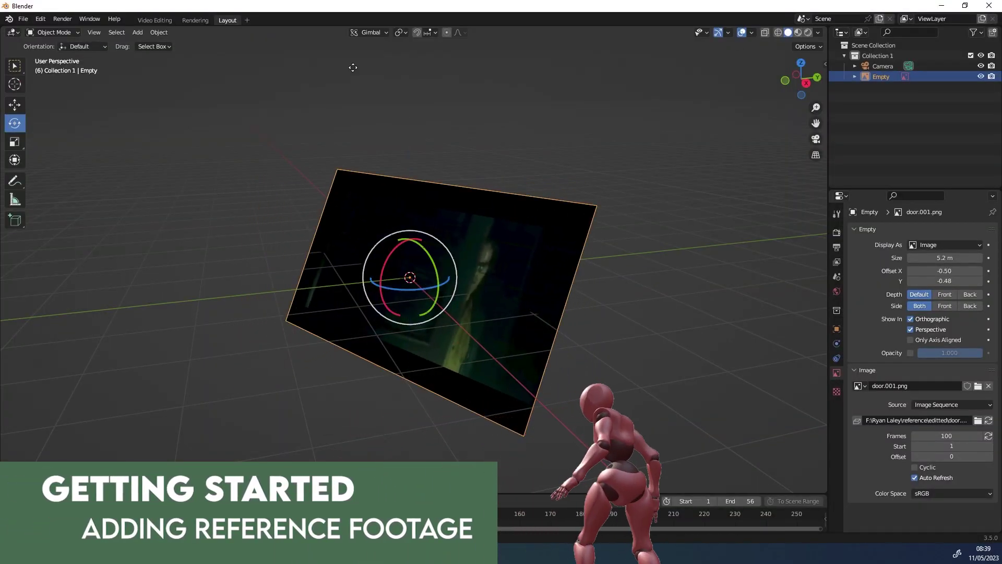
pyautogui.click(369, 33)
pyautogui.click(368, 32)
pyautogui.click(355, 76)
# Reselect the door image empty and close the render result window
pyautogui.click(421, 293)
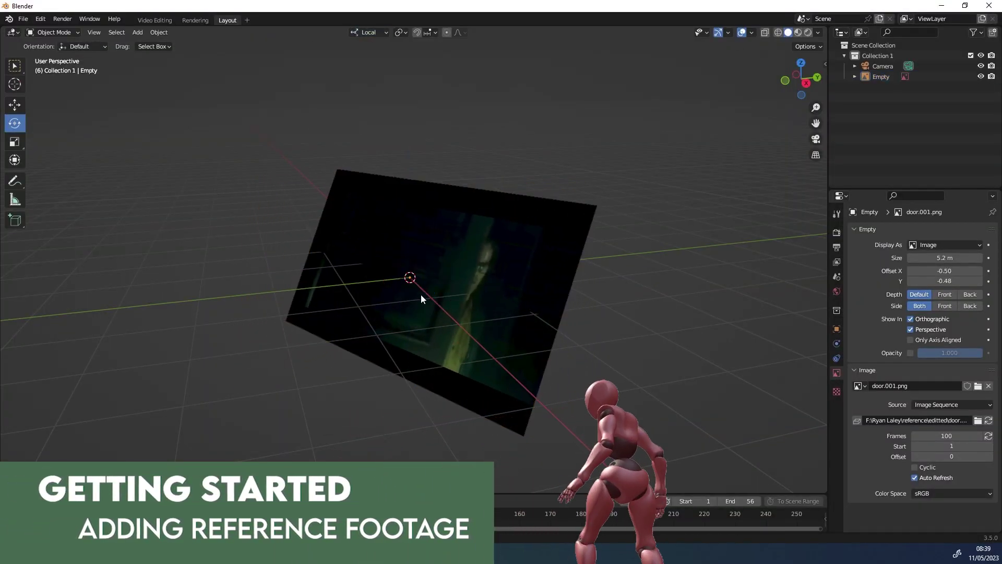
pyautogui.click(421, 295)
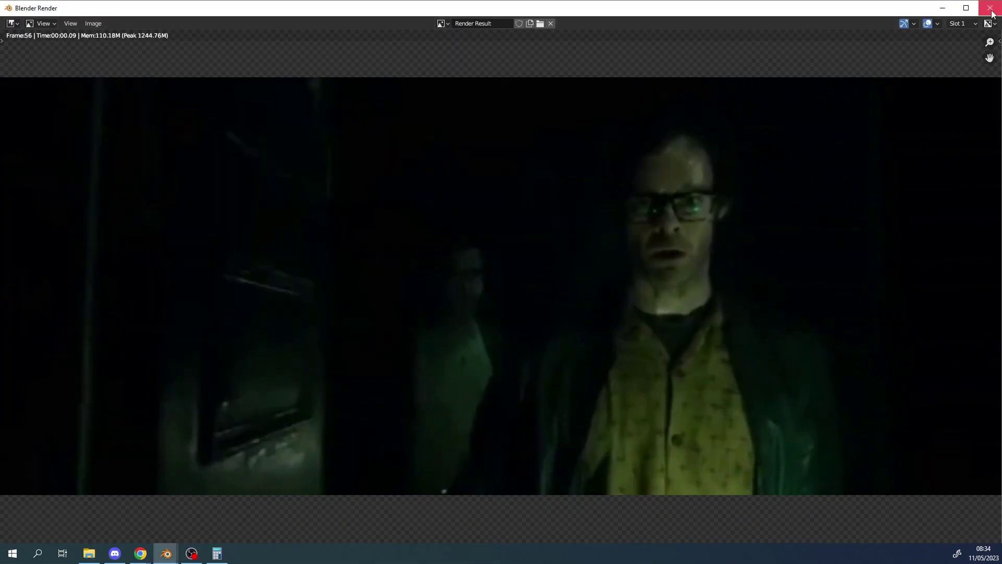
pyautogui.click(991, 9)
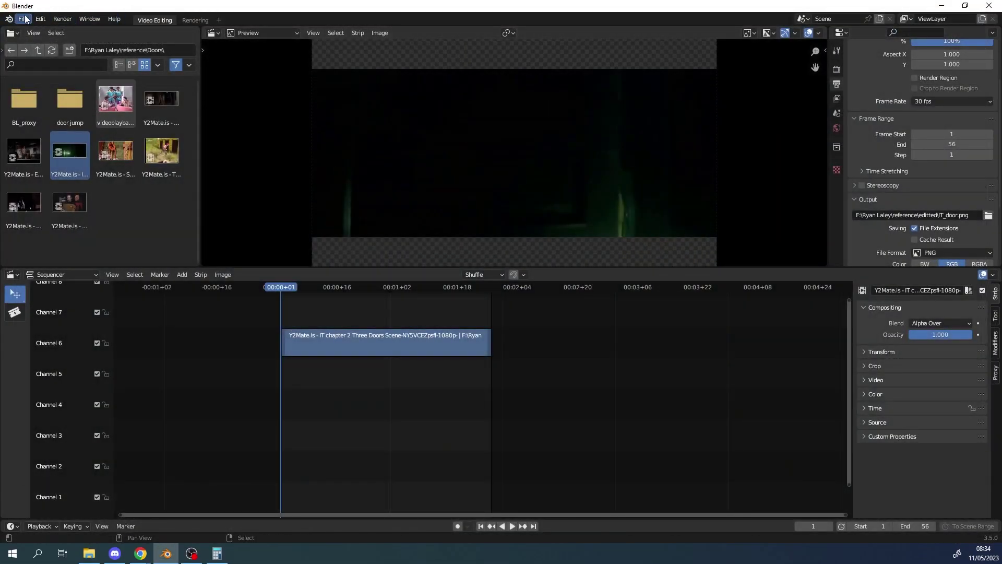
# Add a new General > Layout workspace
pyautogui.click(218, 20)
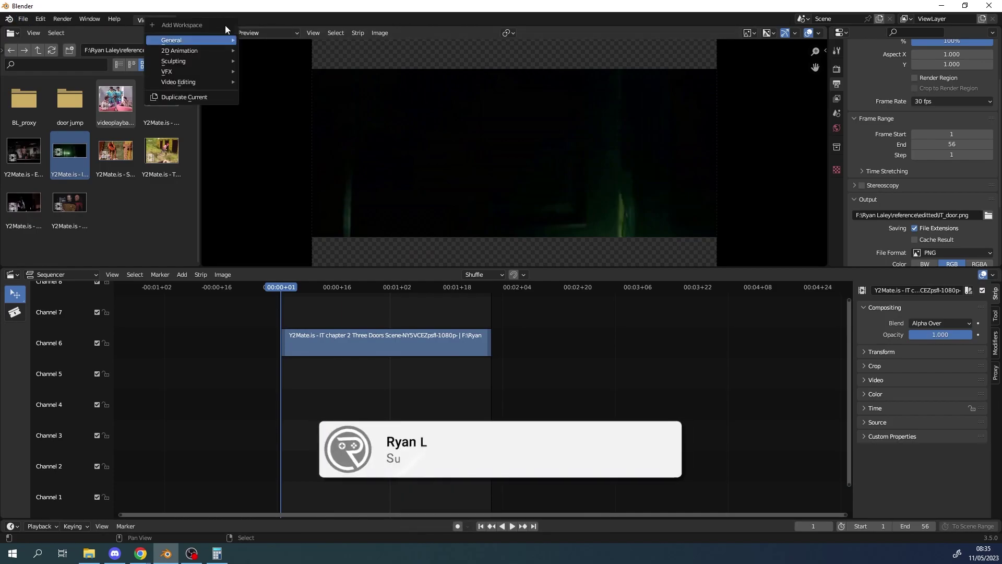
pyautogui.moveTo(198, 40)
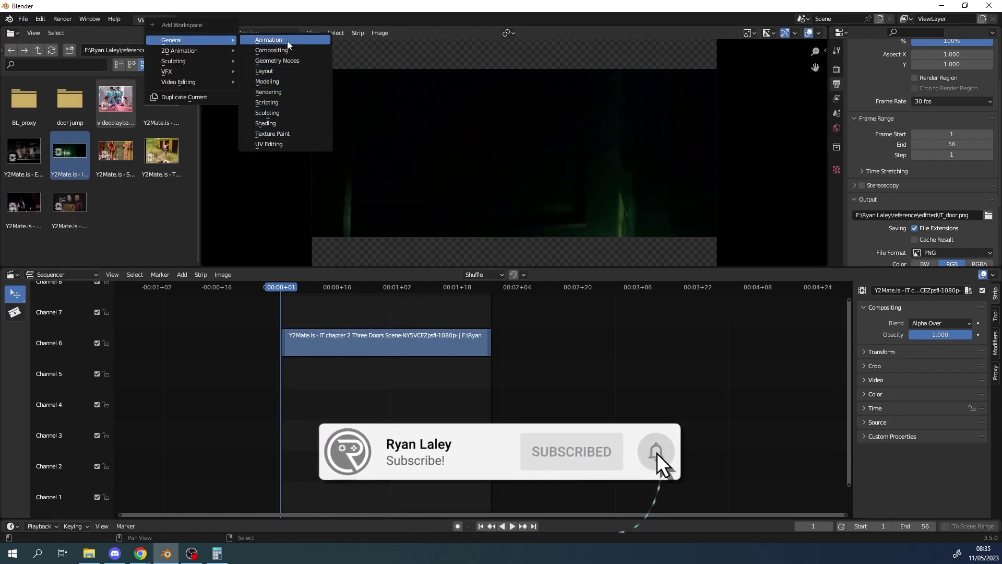
pyautogui.click(283, 71)
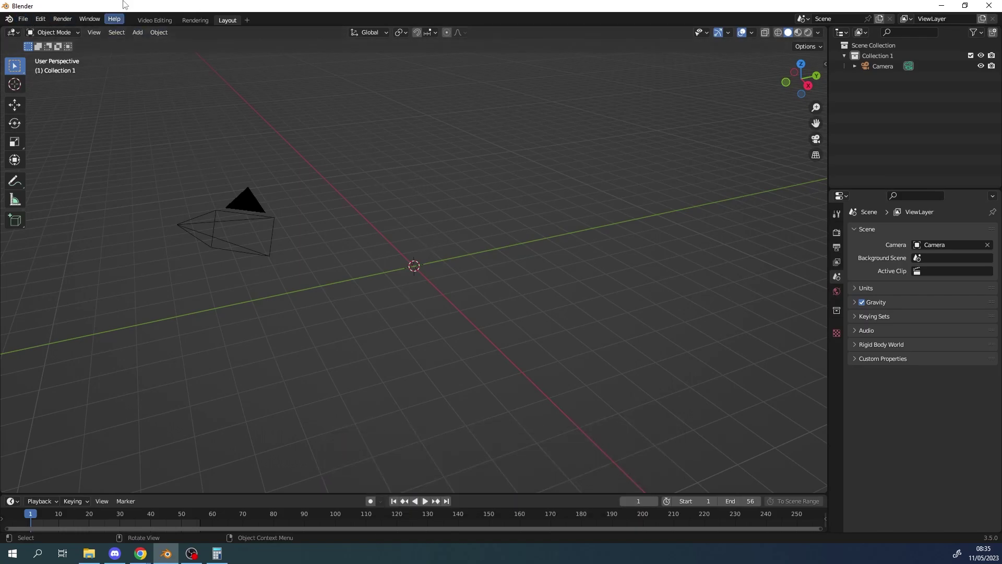
# Bring up the viewport's Add menu to list the Image options
pyautogui.click(137, 33)
pyautogui.hotkey('shift', 'a')
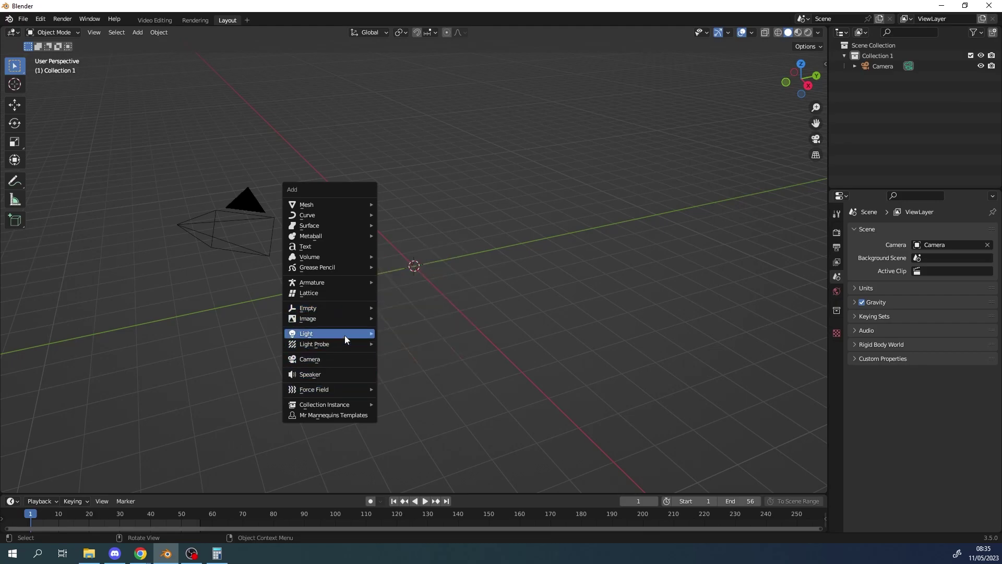
pyautogui.click(114, 32)
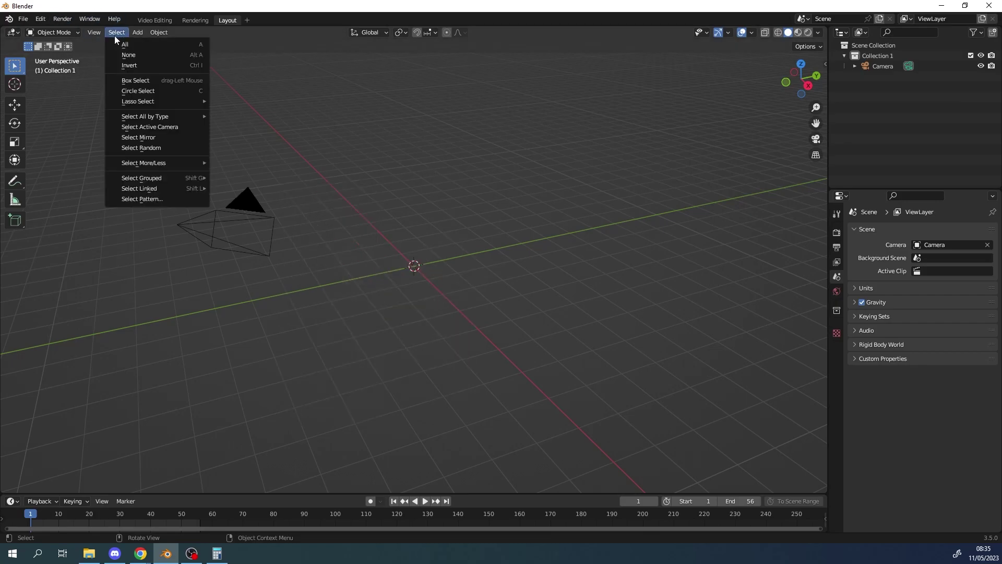
pyautogui.moveTo(142, 32)
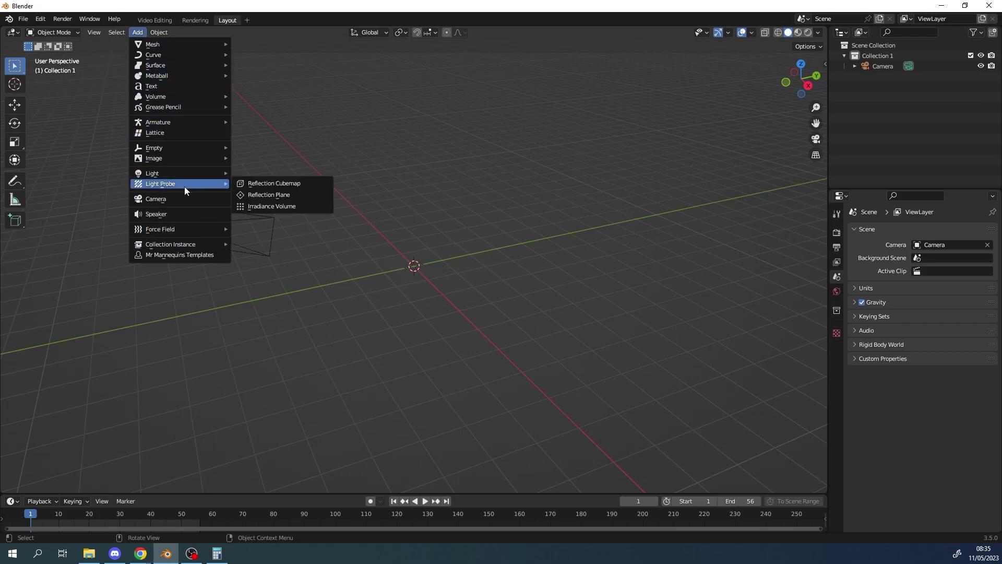
pyautogui.moveTo(181, 155)
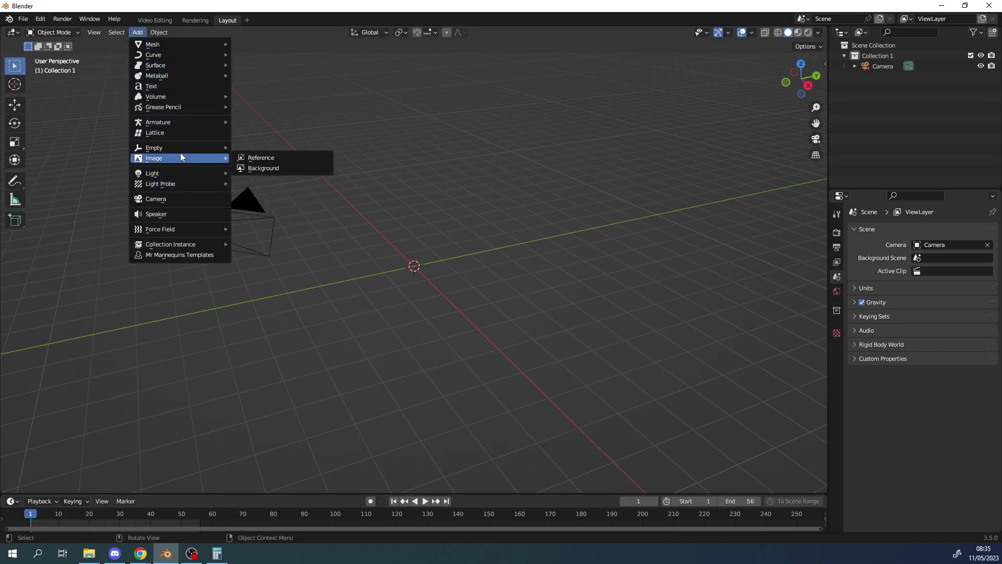
# Load IT_door.png0001.png from the F: drive's editted folder as a reference image empty
pyautogui.click(280, 155)
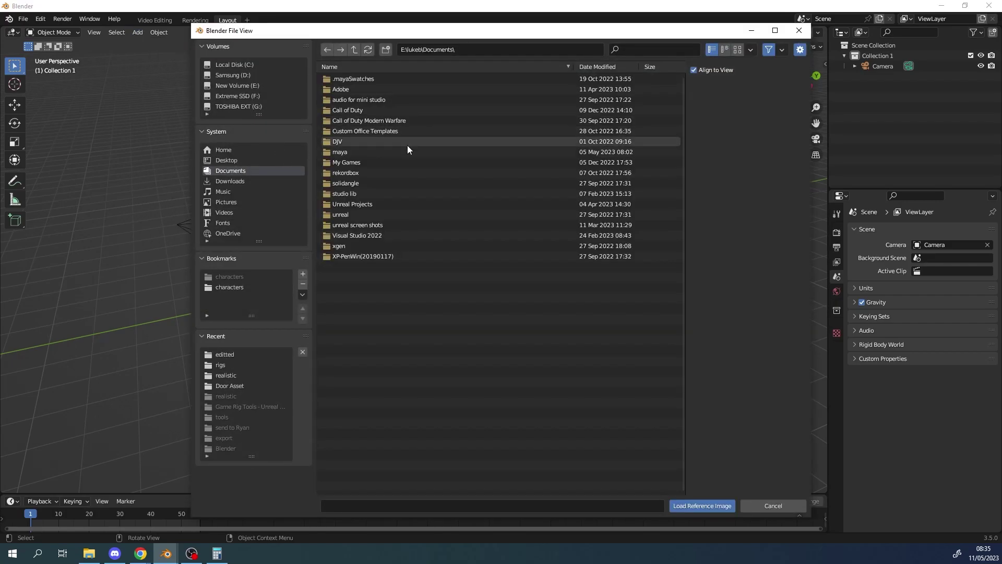
pyautogui.click(244, 107)
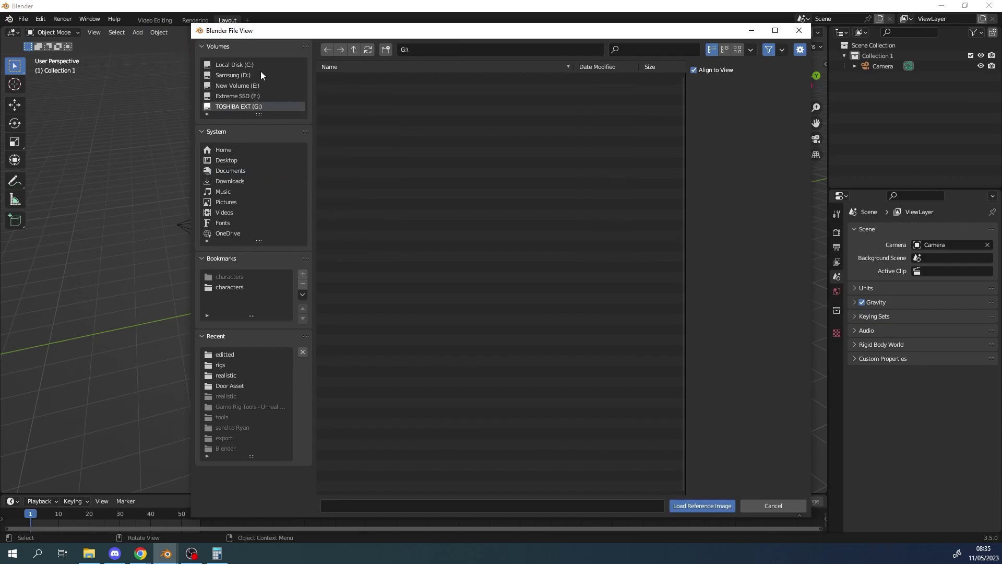
pyautogui.click(235, 96)
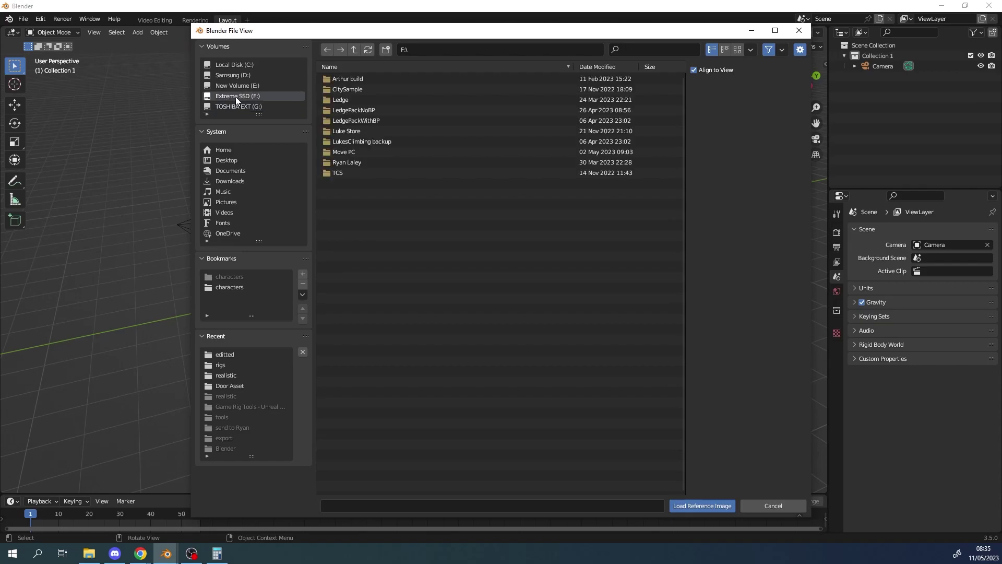
pyautogui.doubleClick(353, 162)
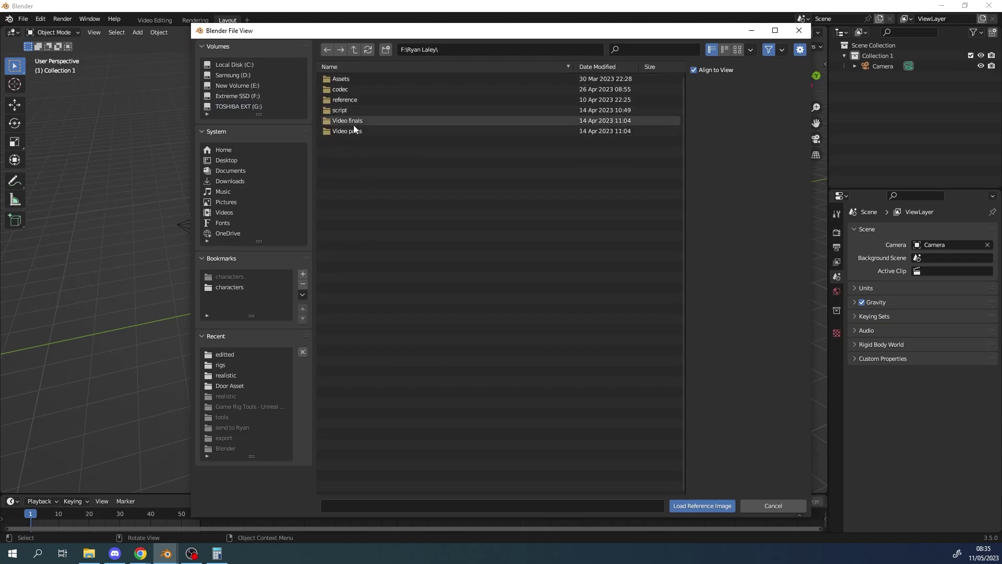
pyautogui.doubleClick(350, 100)
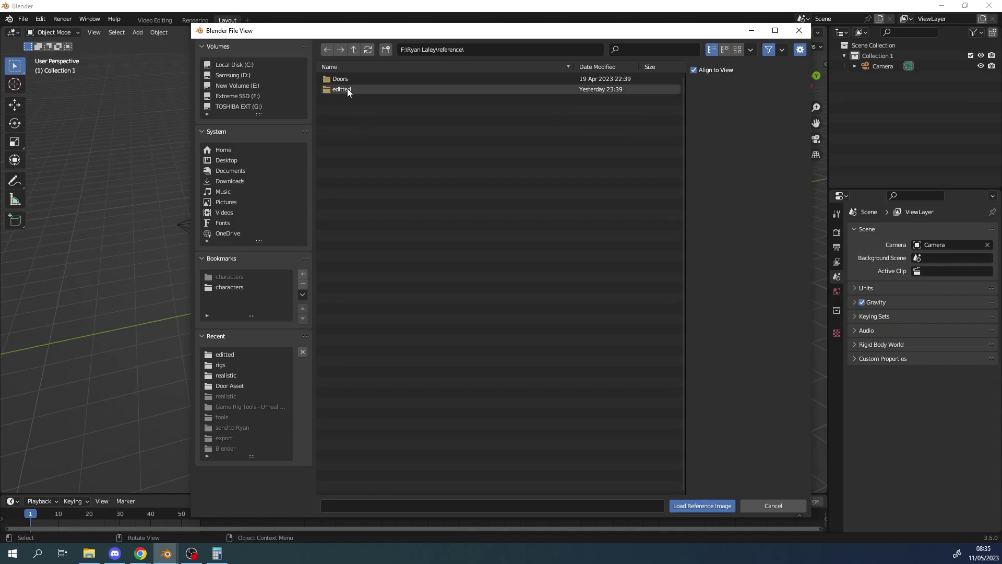
pyautogui.doubleClick(347, 89)
pyautogui.click(356, 80)
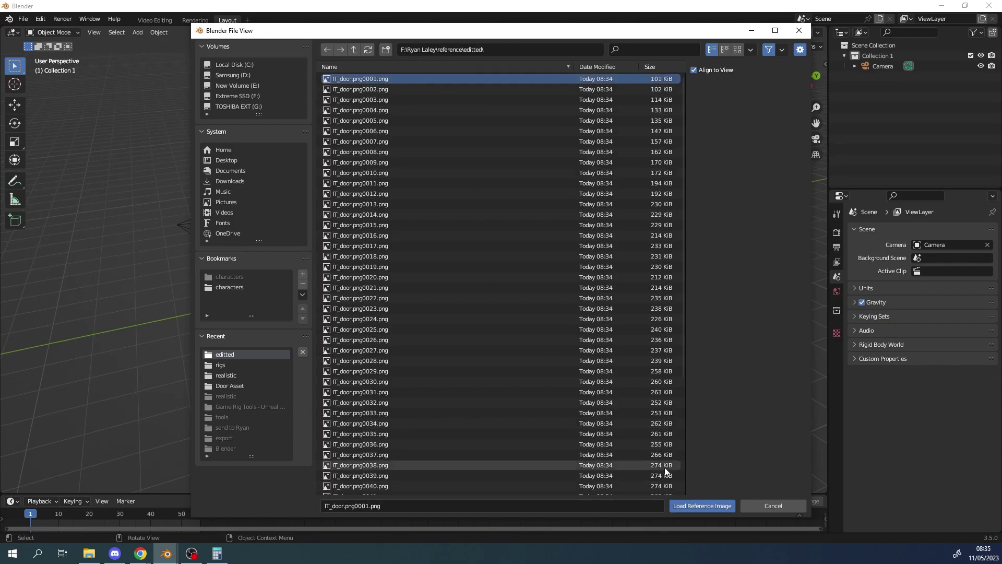
pyautogui.click(698, 504)
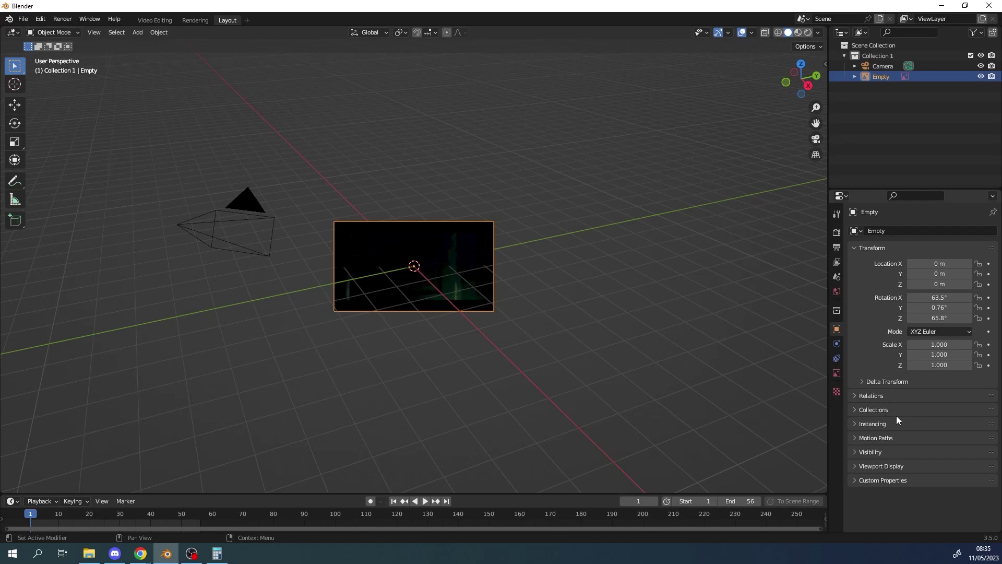
# Set the empty's Image Source to Image Sequence and scrub the timeline to preview the footage
pyautogui.click(854, 395)
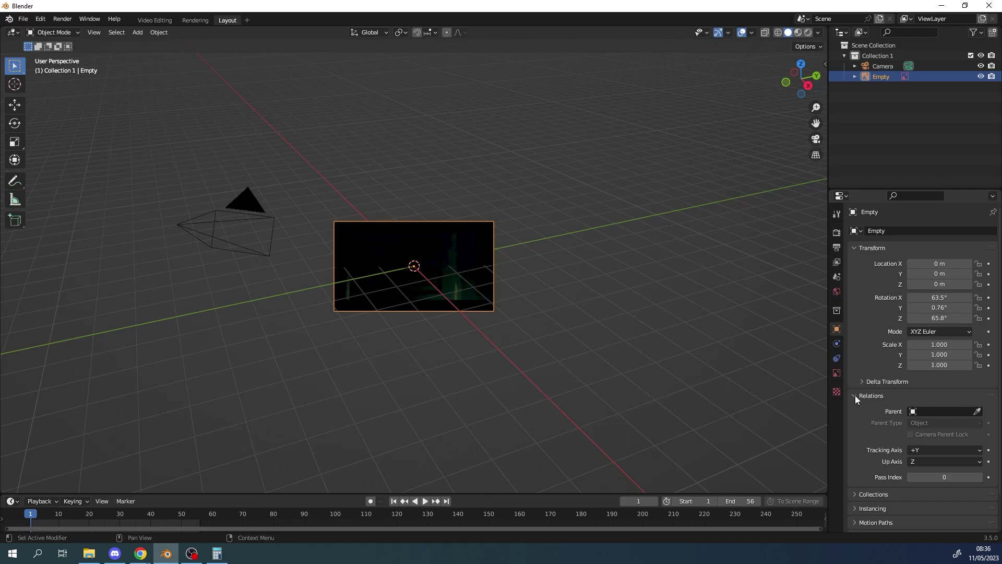
pyautogui.click(854, 395)
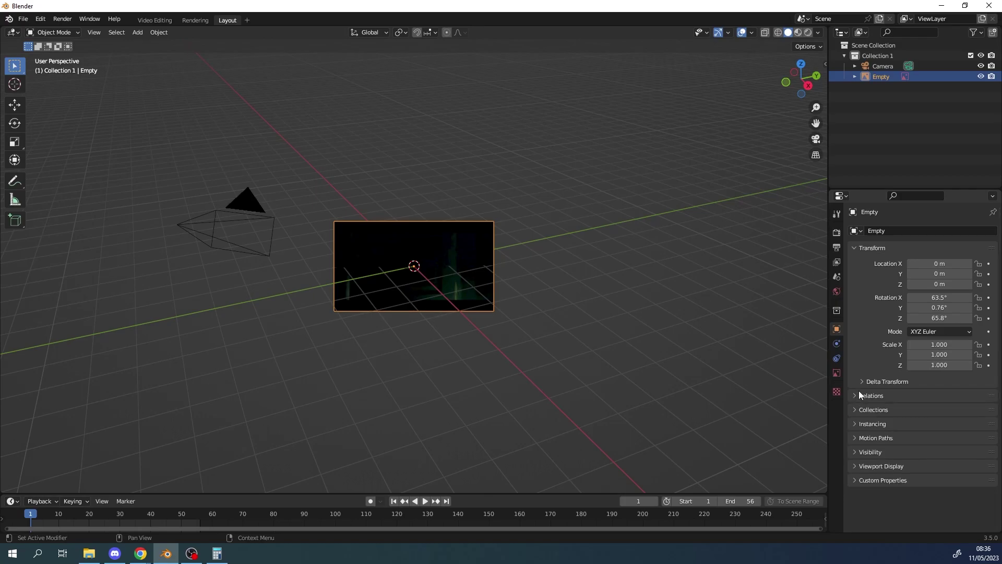
pyautogui.click(836, 373)
pyautogui.click(960, 405)
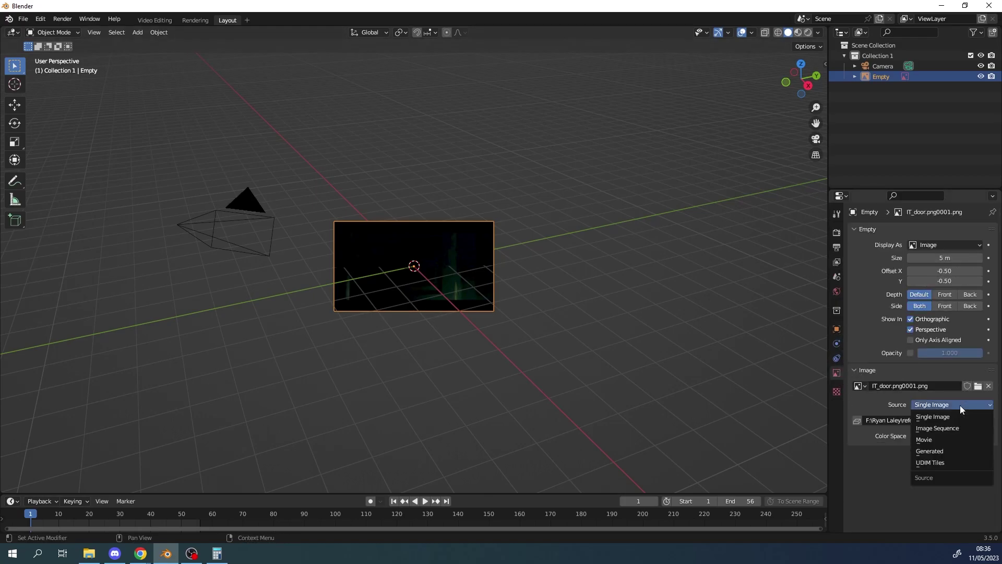
pyautogui.click(944, 425)
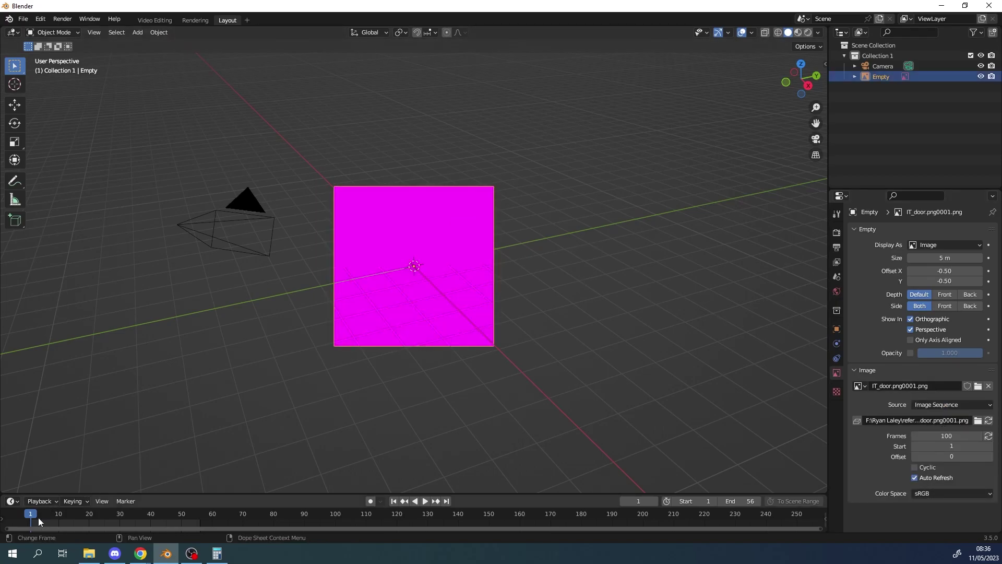
pyautogui.moveTo(39, 519)
pyautogui.mouseDown()
pyautogui.moveTo(287, 532)
pyautogui.moveTo(34, 514)
pyautogui.moveTo(168, 514)
pyautogui.moveTo(57, 514)
pyautogui.moveTo(195, 526)
pyautogui.moveTo(52, 514)
pyautogui.mouseUp()
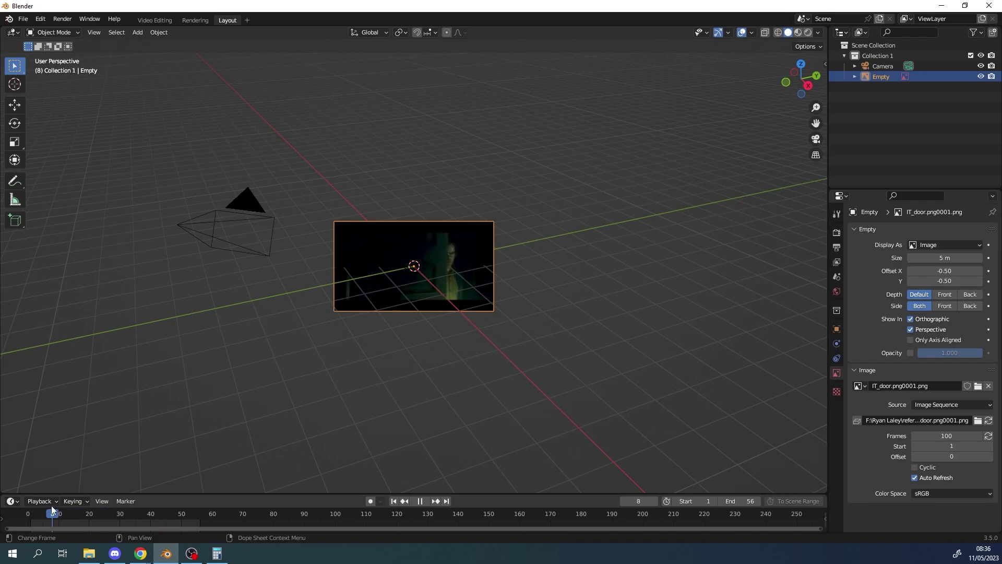
# In Video Editing, append .### to the render output file name
pyautogui.click(157, 19)
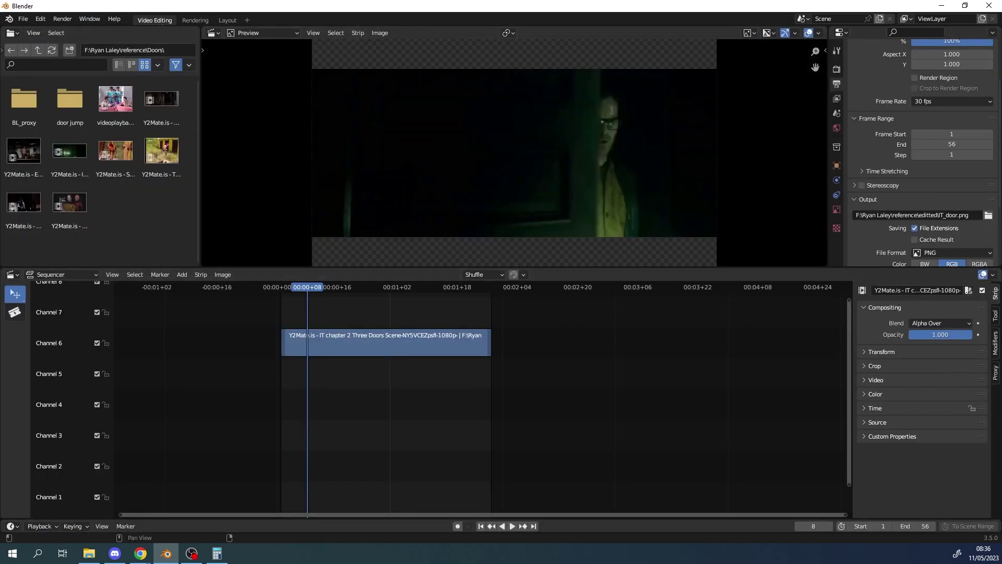
pyautogui.scroll(-5, 935, 226)
pyautogui.scroll(3, 951, 142)
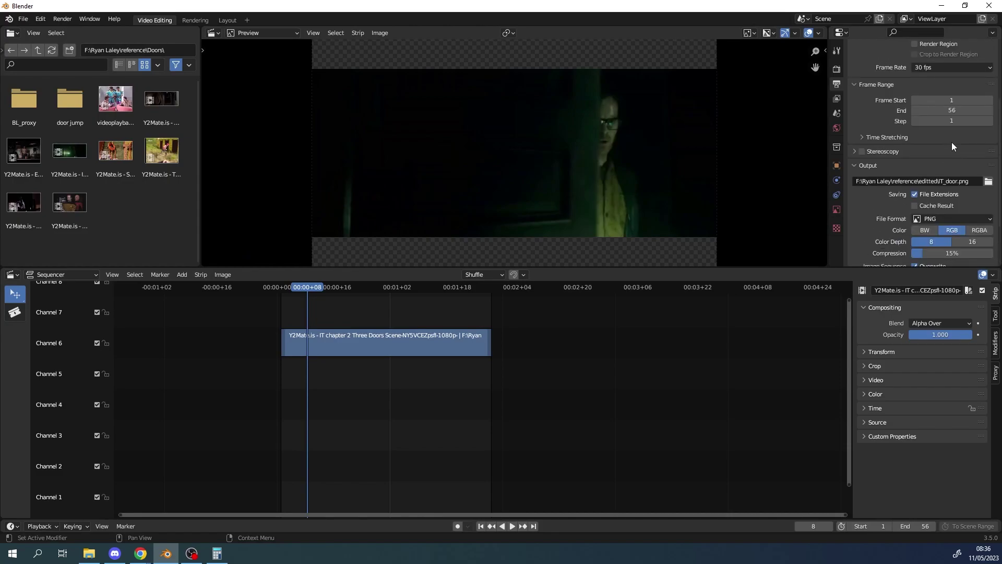
pyautogui.click(962, 181)
pyautogui.click(973, 181)
pyautogui.write('.###')
pyautogui.press('Return')
# Remove the IT_ prefix so the output path becomes door.###.png
pyautogui.click(63, 20)
pyautogui.click(960, 181)
pyautogui.click(948, 181)
pyautogui.press('BackSpace')
pyautogui.press('Return')
pyautogui.click(62, 19)
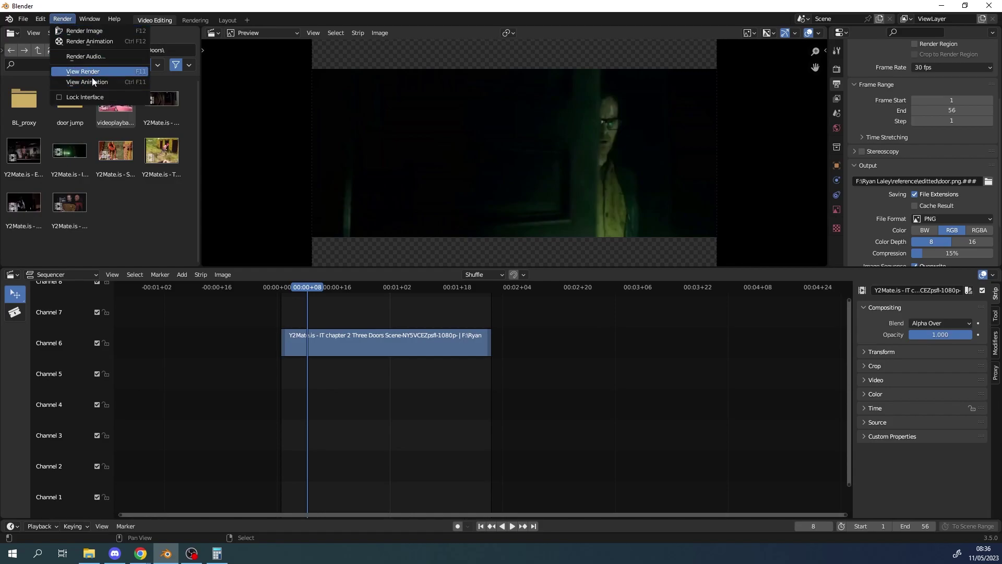
pyautogui.click(95, 82)
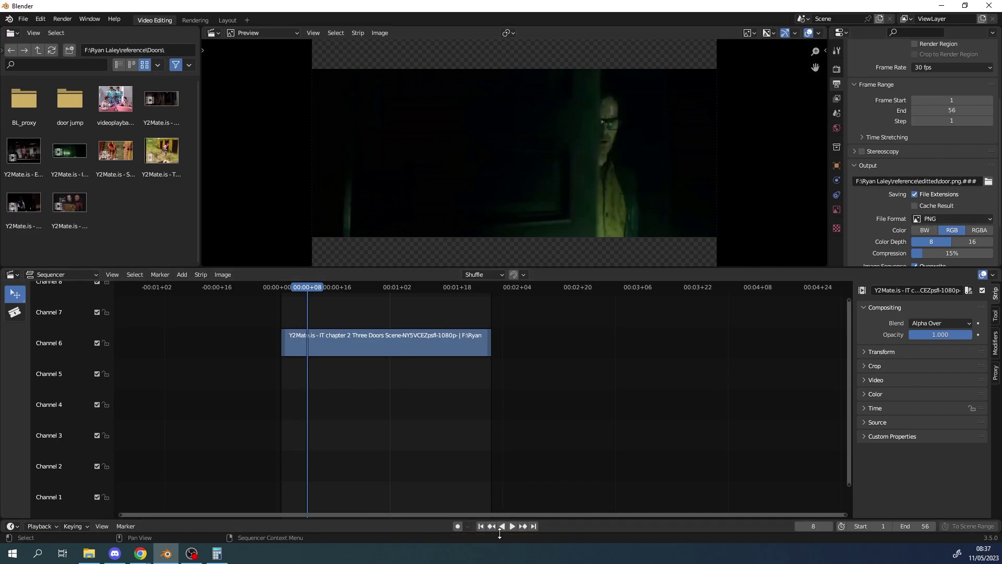
pyautogui.click(957, 181)
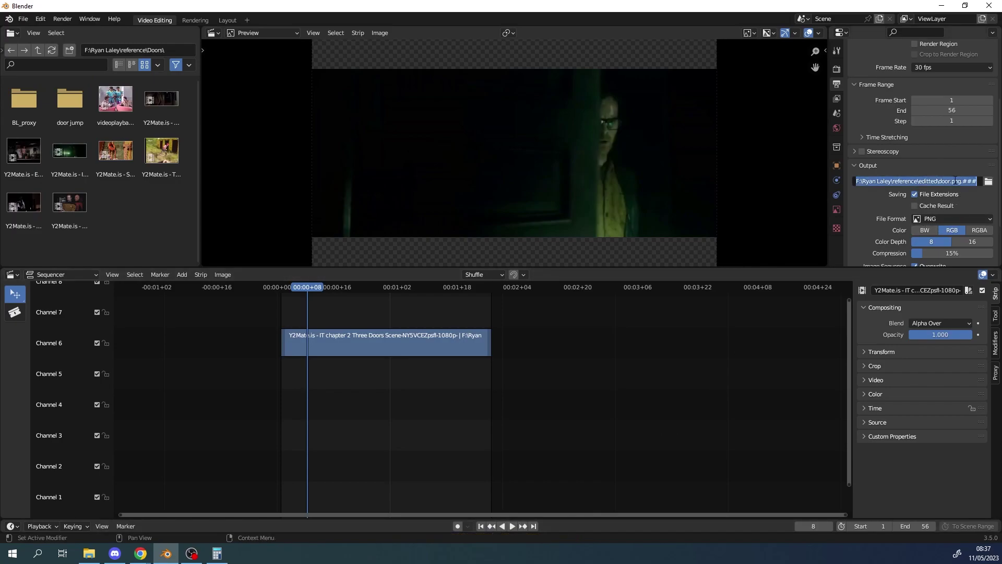
pyautogui.click(955, 181)
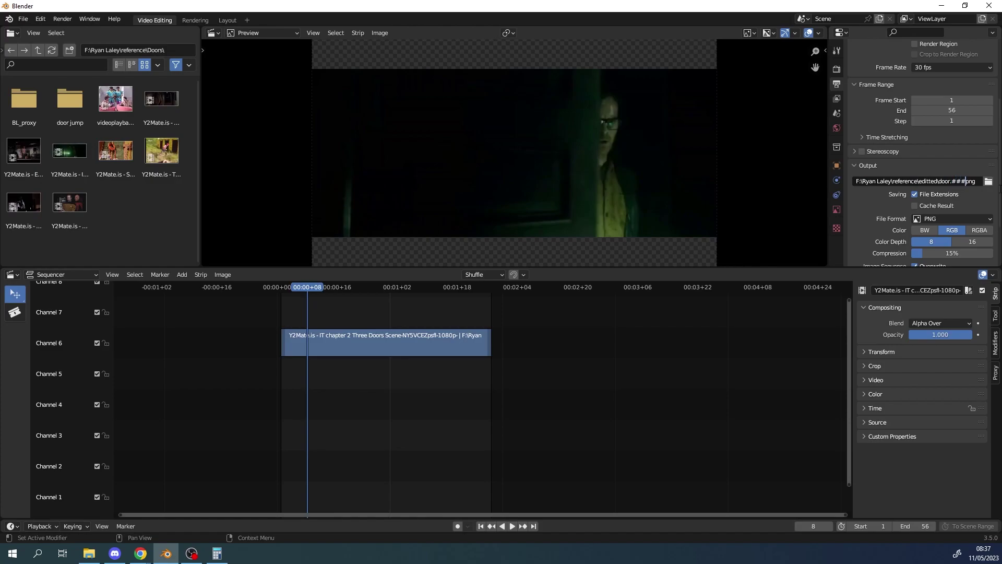
pyautogui.press('Return')
# Render the animation to PNG frames, close the render window and Explorer, return to Layout
pyautogui.click(61, 19)
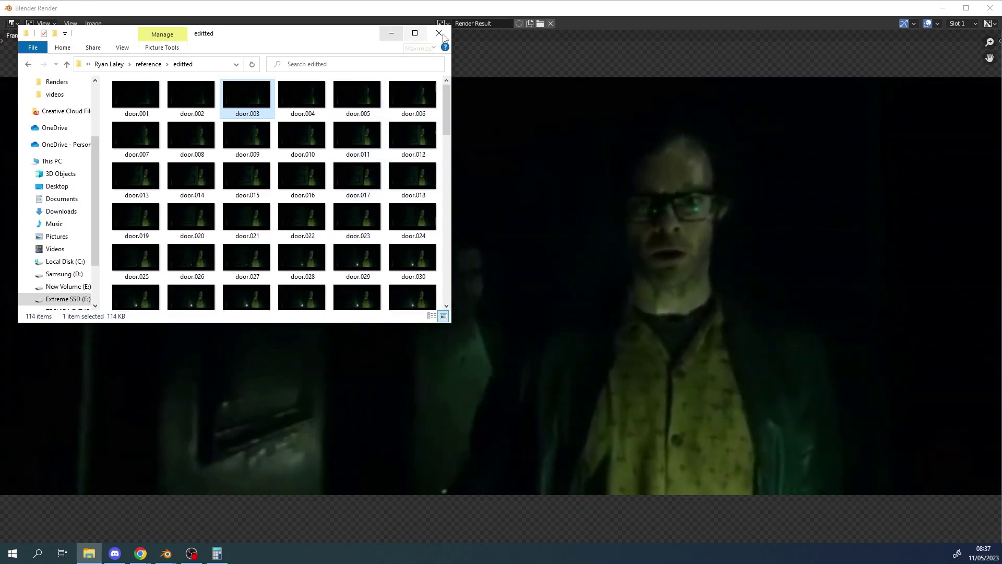
pyautogui.click(990, 10)
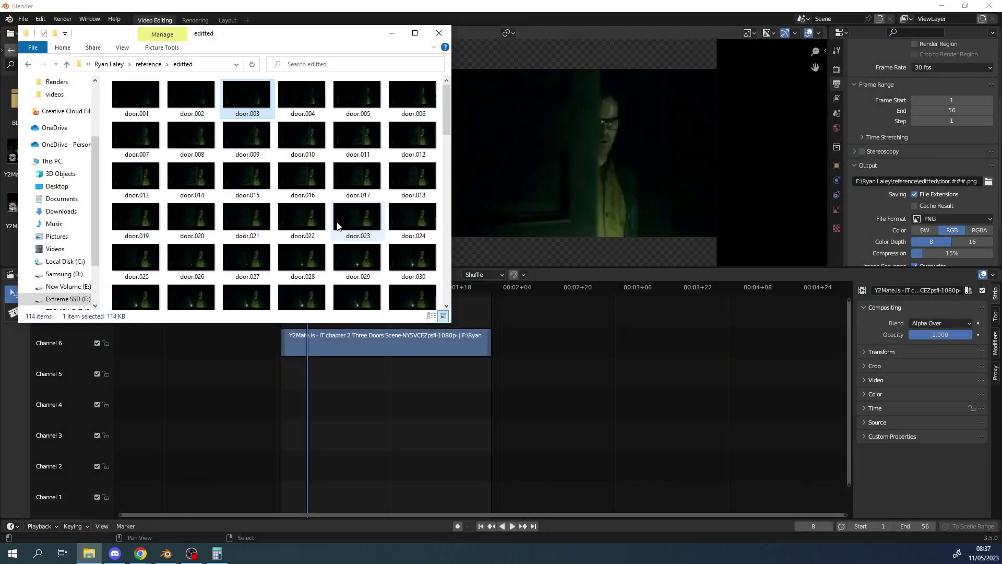
pyautogui.click(390, 33)
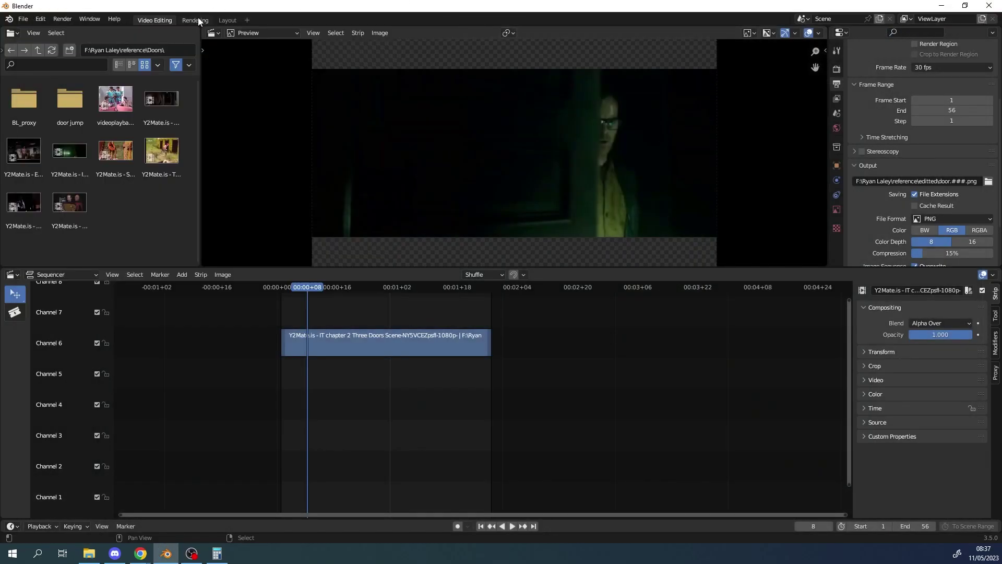
pyautogui.click(197, 20)
pyautogui.click(226, 20)
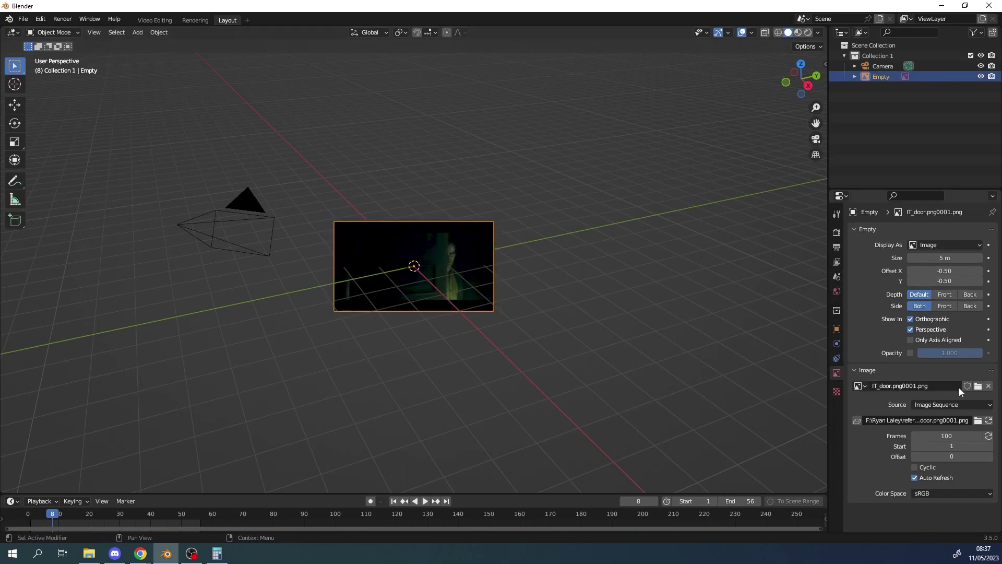
# Load door.001.png onto the Empty and set its source to Image Sequence
pyautogui.click(978, 389)
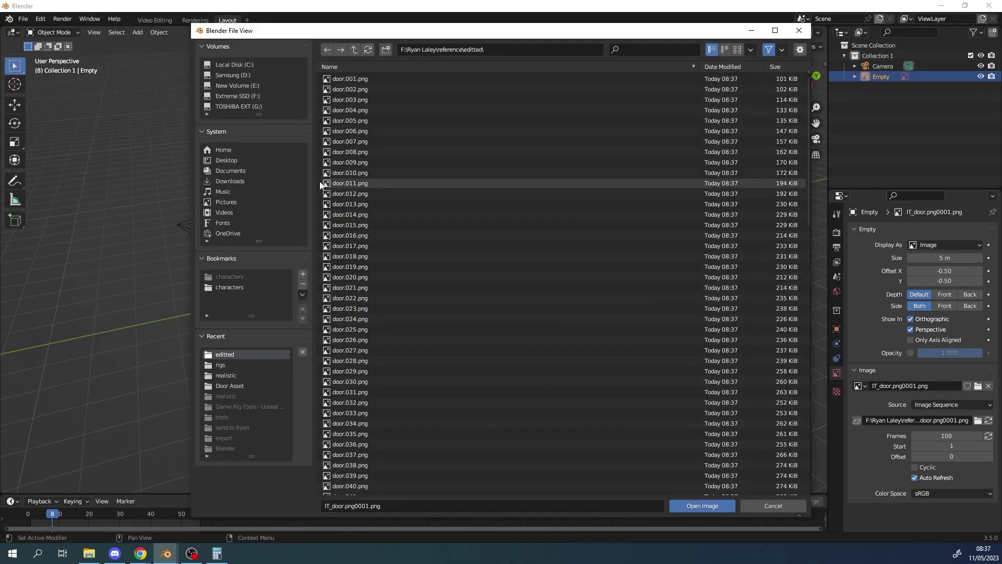
pyautogui.click(359, 79)
pyautogui.click(709, 508)
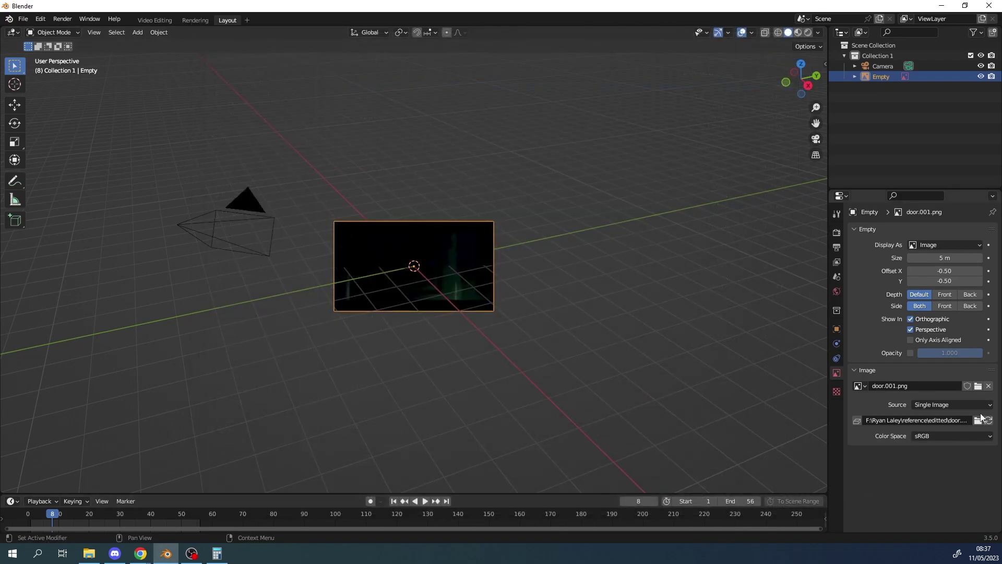
pyautogui.click(954, 404)
pyautogui.click(943, 421)
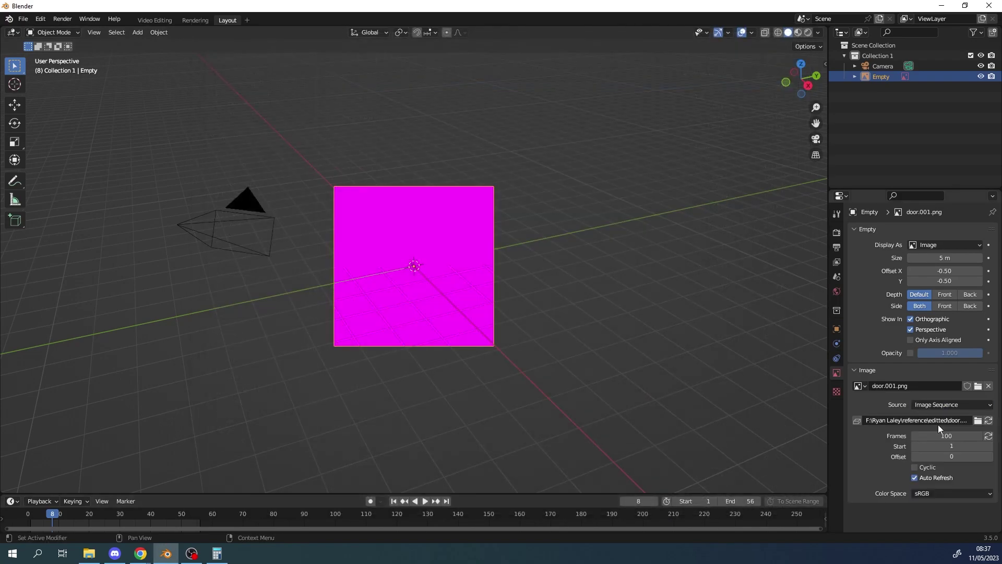
# Play back and scrub the sequence to check the rendered door footage
pyautogui.click(40, 516)
pyautogui.press('space')
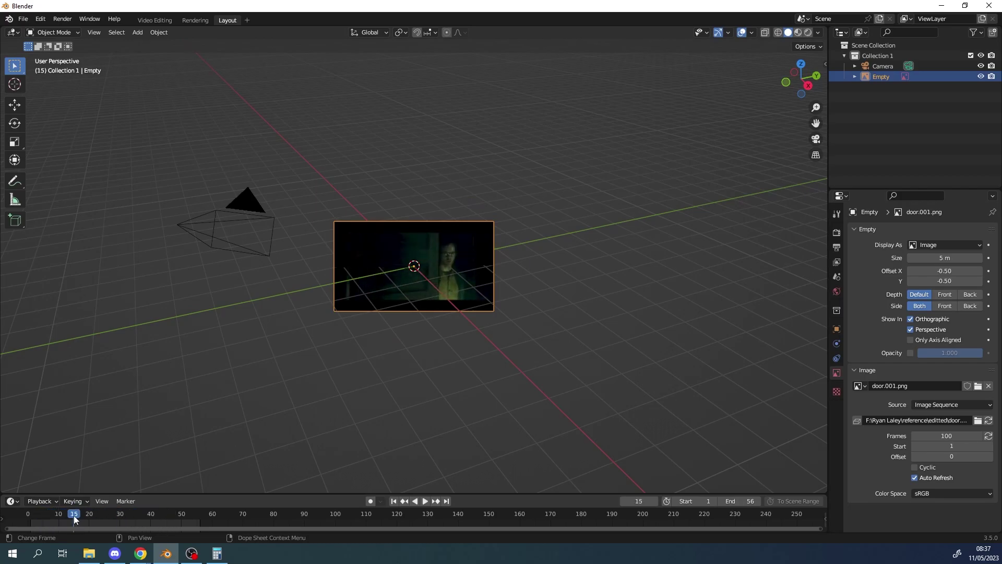
pyautogui.press('space')
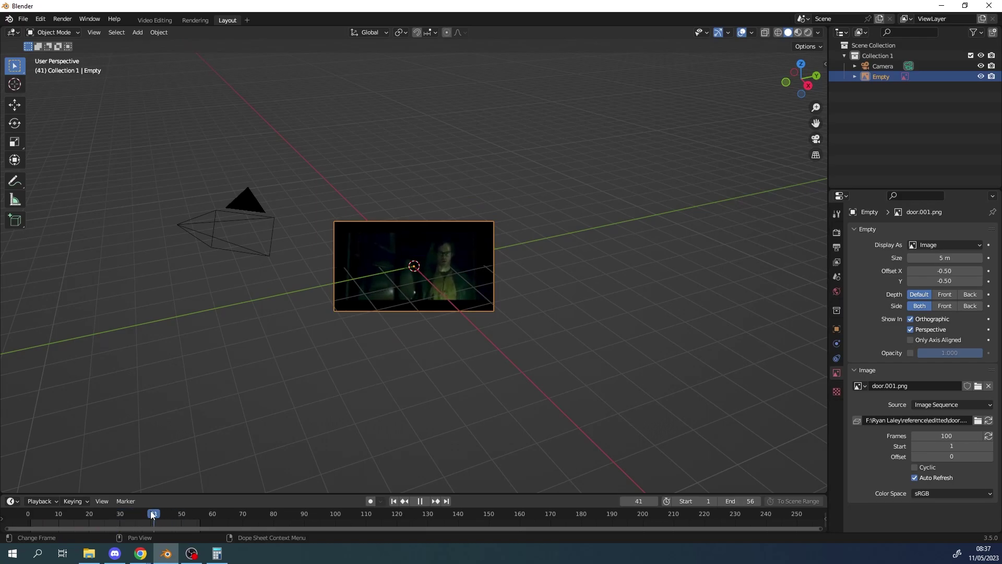
pyautogui.moveTo(73, 508); pyautogui.dragTo(111, 516)
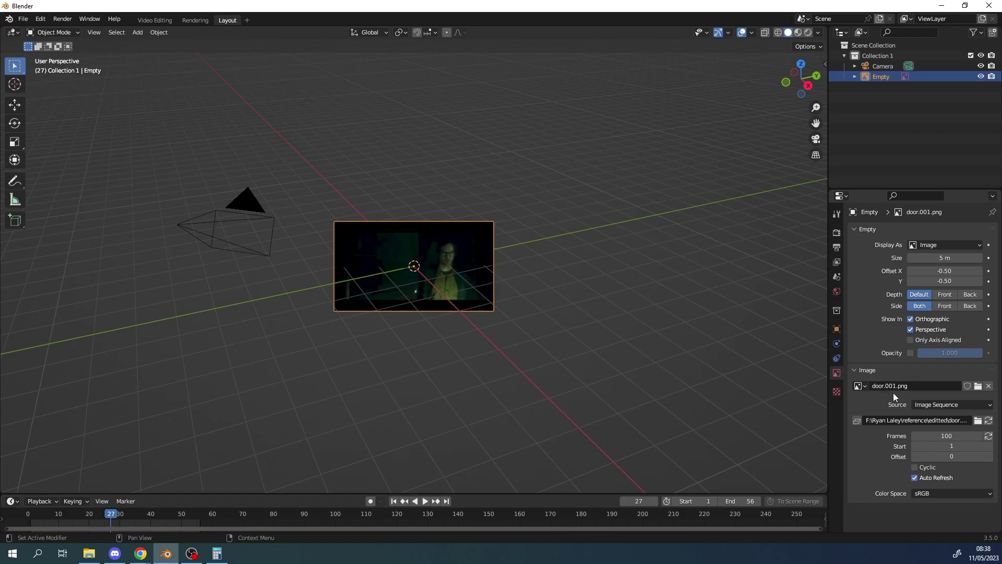
# Restore the Empty's selection, replay, and scrub back to frame 6 before stopping
pyautogui.click(692, 282)
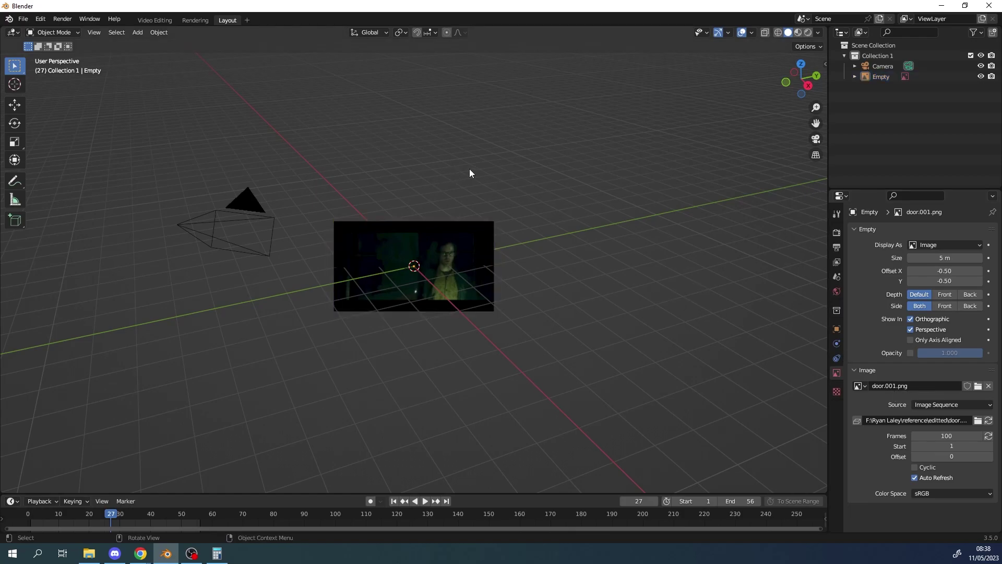
pyautogui.hotkey('ctrl', 'z')
pyautogui.press('space')
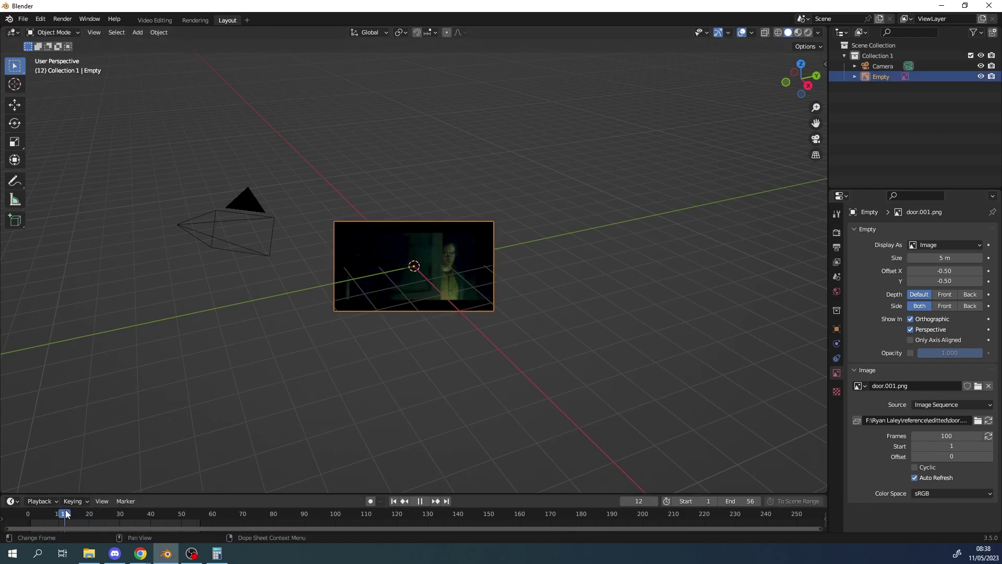
pyautogui.click(374, 168)
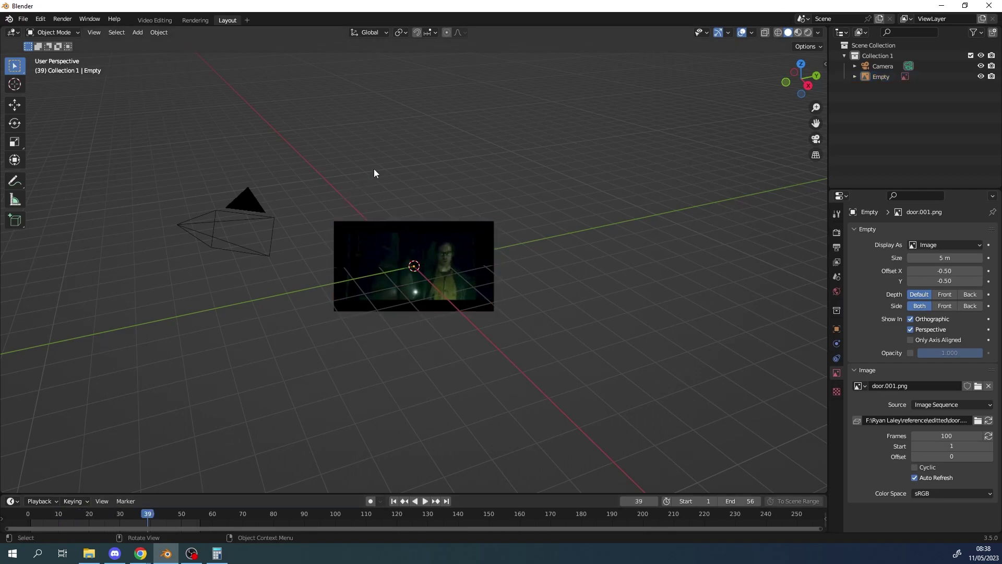
pyautogui.click(131, 516)
pyautogui.moveTo(131, 516); pyautogui.dragTo(46, 516)
pyautogui.press('space')
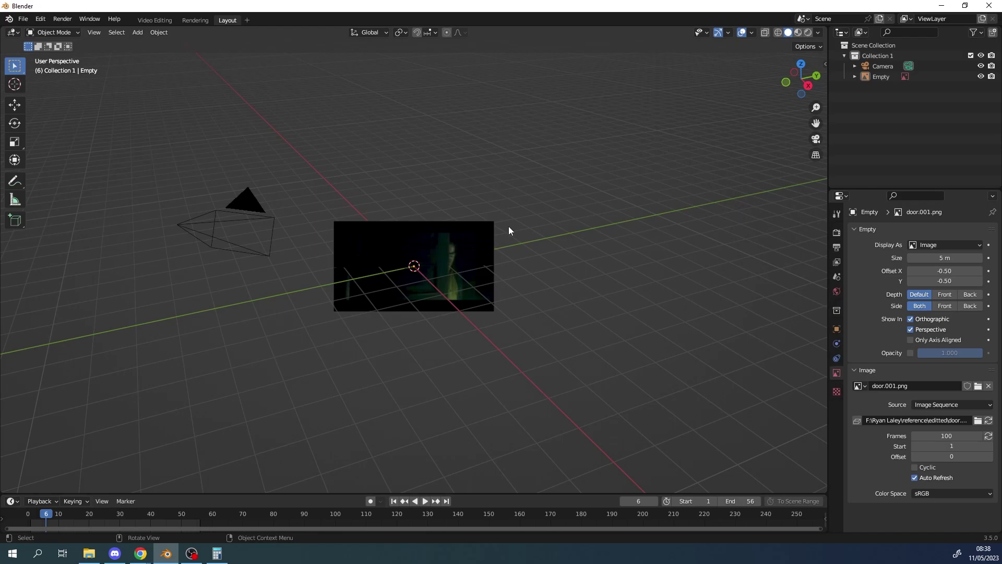
# Select the image Empty and switch the active tool from Scale to Rotate
pyautogui.click(457, 251)
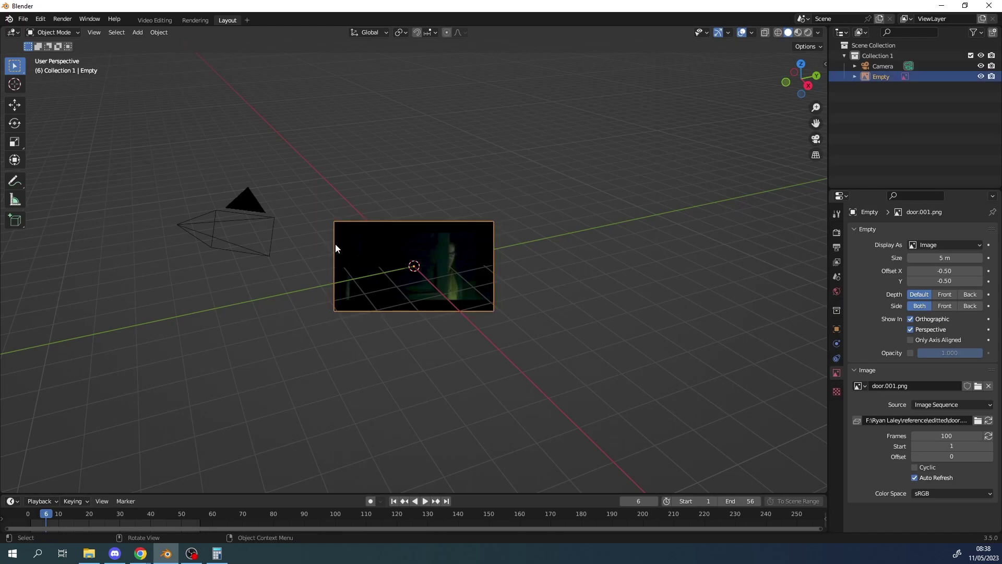
pyautogui.hotkey('shift', 'space')
pyautogui.press('s')
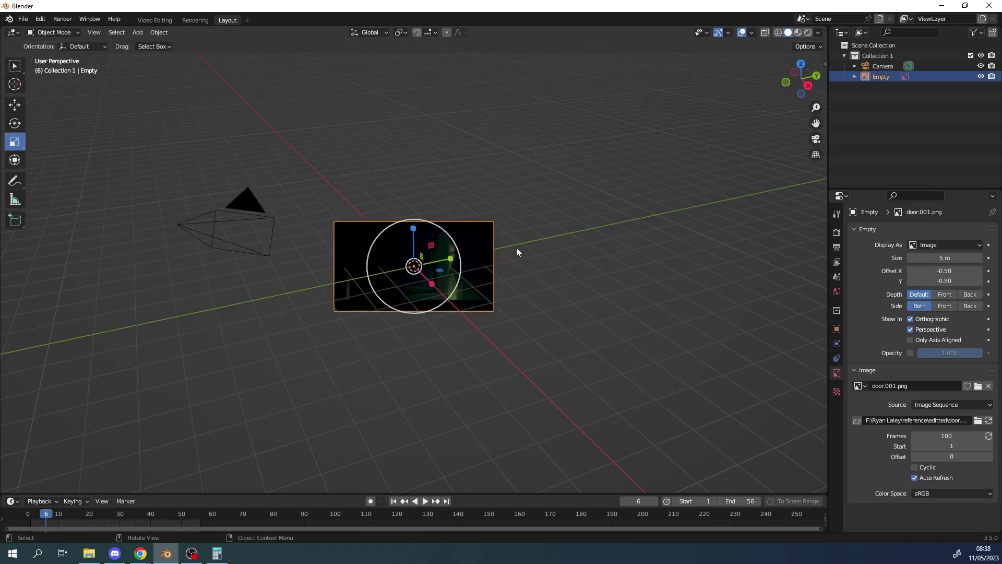
pyautogui.moveTo(516, 251); pyautogui.dragTo(469, 261, button='middle')
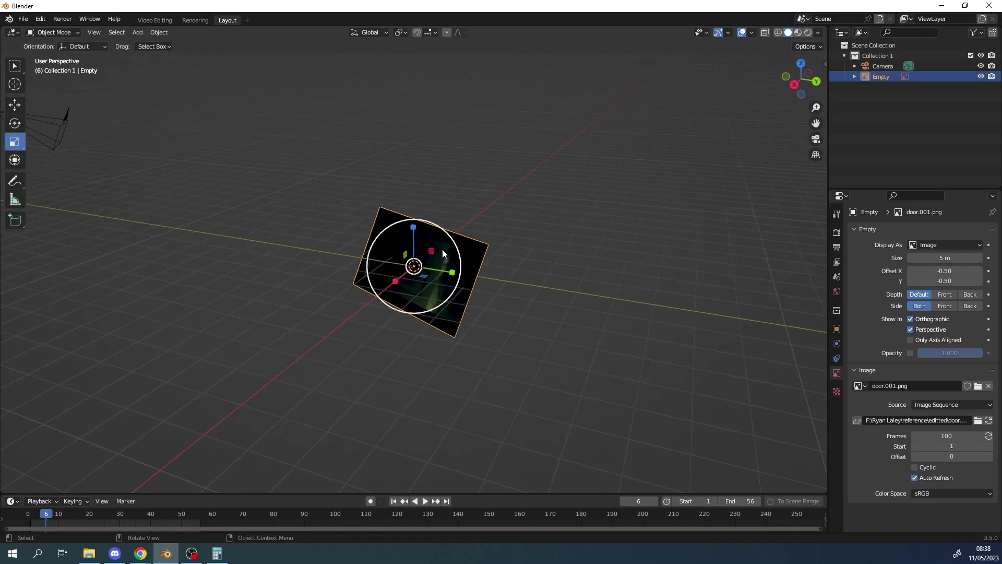
pyautogui.hotkey('shift', 'space')
pyautogui.press('r')
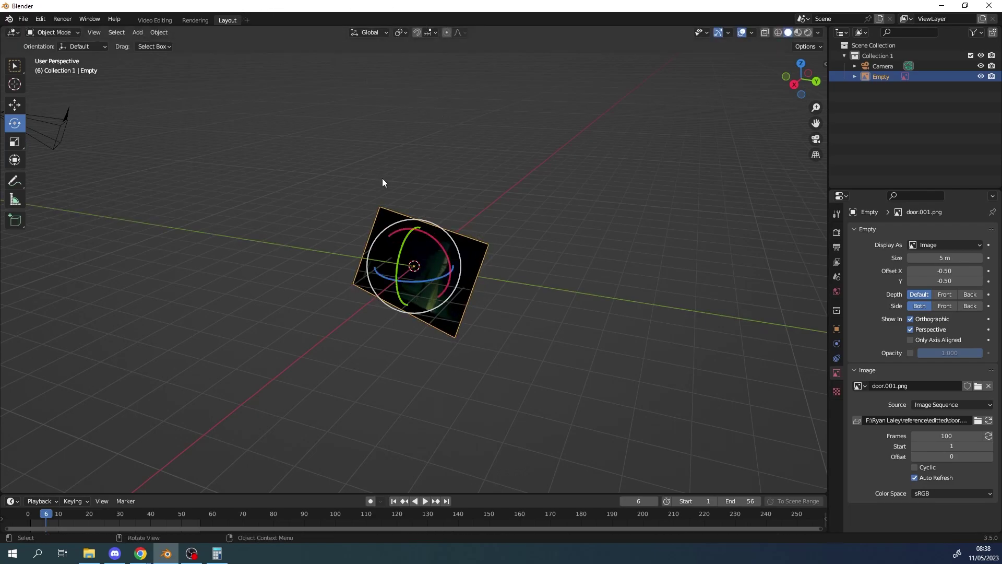
# Orbit around the Empty, cancel a trial Y rotation, and show the Transform Orientation choices
pyautogui.moveTo(382, 182); pyautogui.dragTo(569, 221, button='middle')
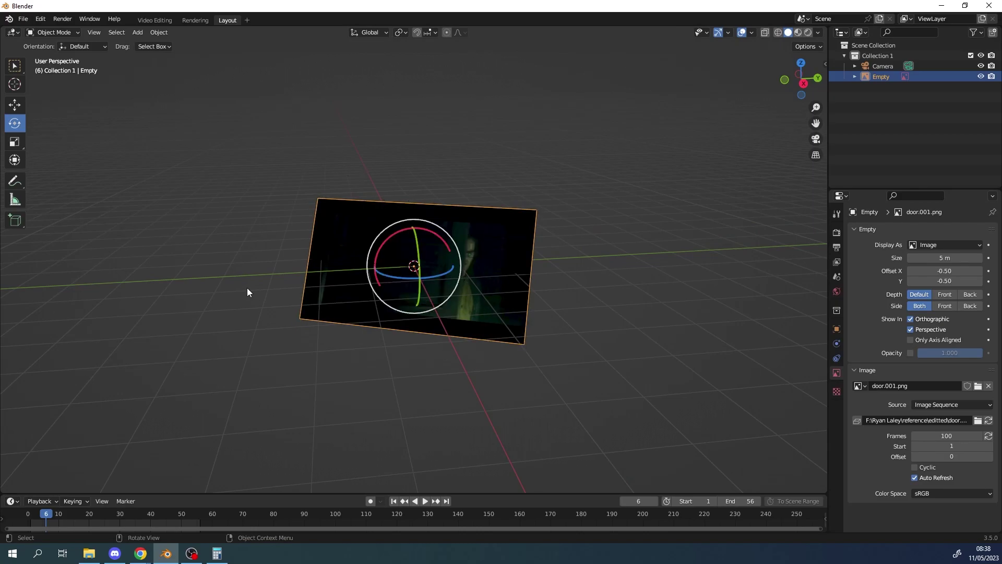
pyautogui.moveTo(246, 289); pyautogui.dragTo(274, 302, button='middle')
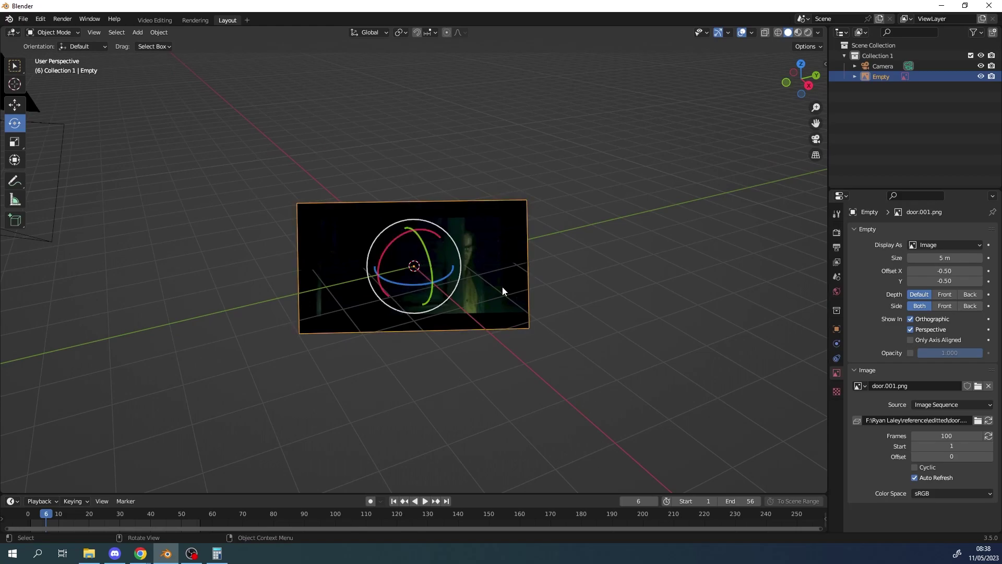
pyautogui.moveTo(502, 290)
pyautogui.mouseDown(button='middle')
pyautogui.moveTo(478, 294)
pyautogui.moveTo(512, 295)
pyautogui.moveTo(520, 284)
pyautogui.mouseUp(button='middle')
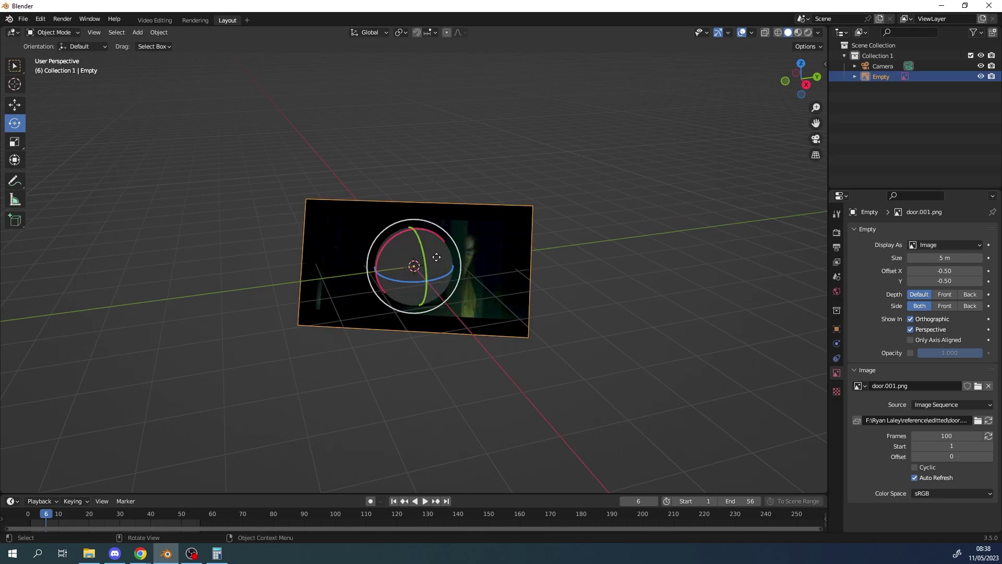
pyautogui.moveTo(426, 257)
pyautogui.mouseDown()
pyautogui.moveTo(437, 286)
pyautogui.moveTo(438, 259)
pyautogui.mouseUp()
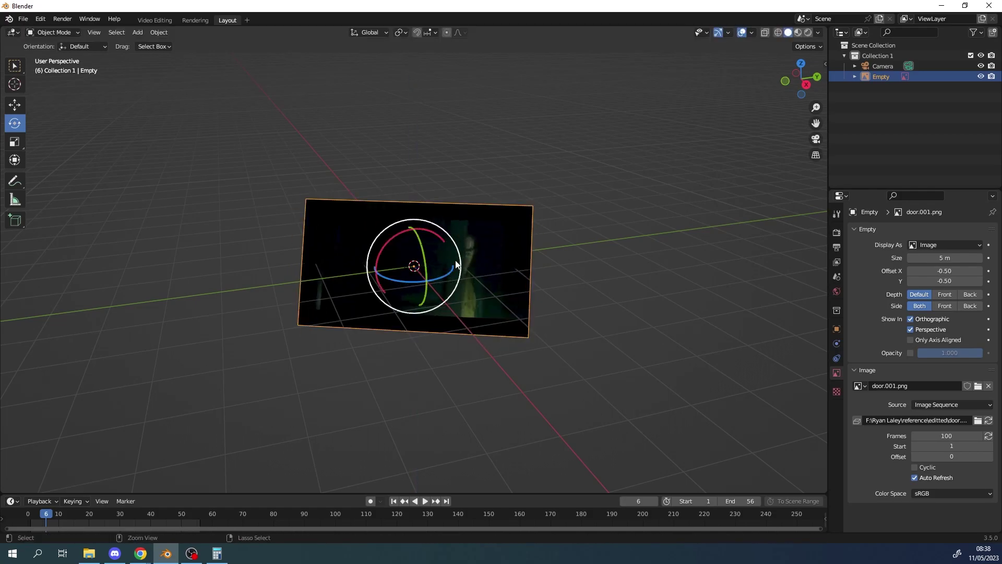
pyautogui.press('Escape')
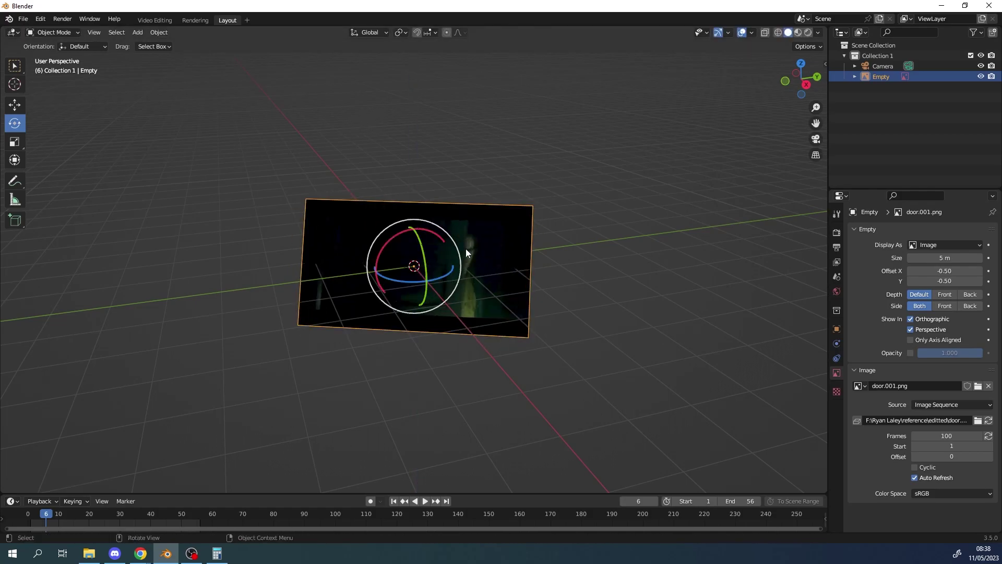
pyautogui.click(372, 33)
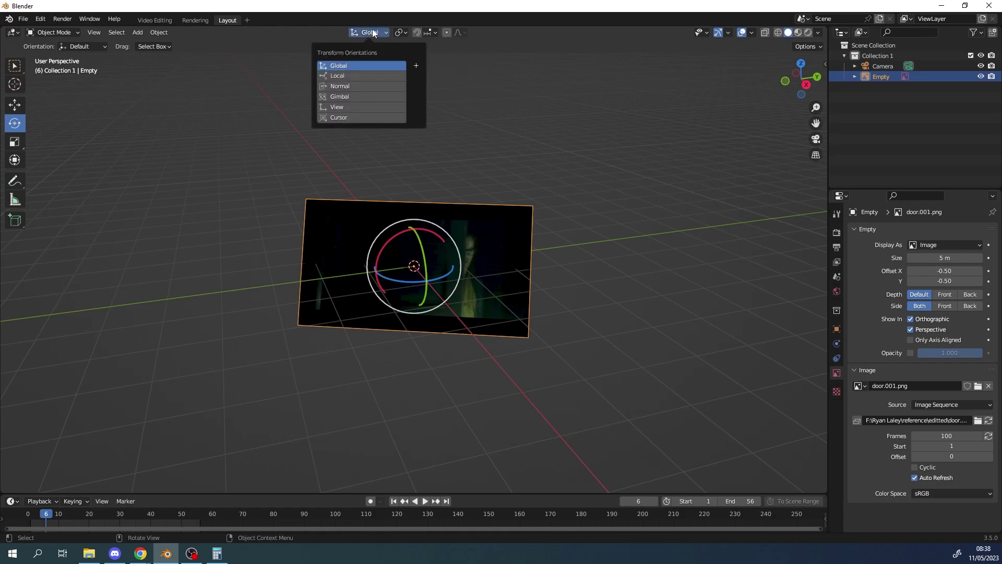
# Try Local, Normal and Gimbal transform orientations while orbiting the image plane
pyautogui.click(344, 77)
pyautogui.moveTo(546, 317); pyautogui.dragTo(465, 302, button='middle')
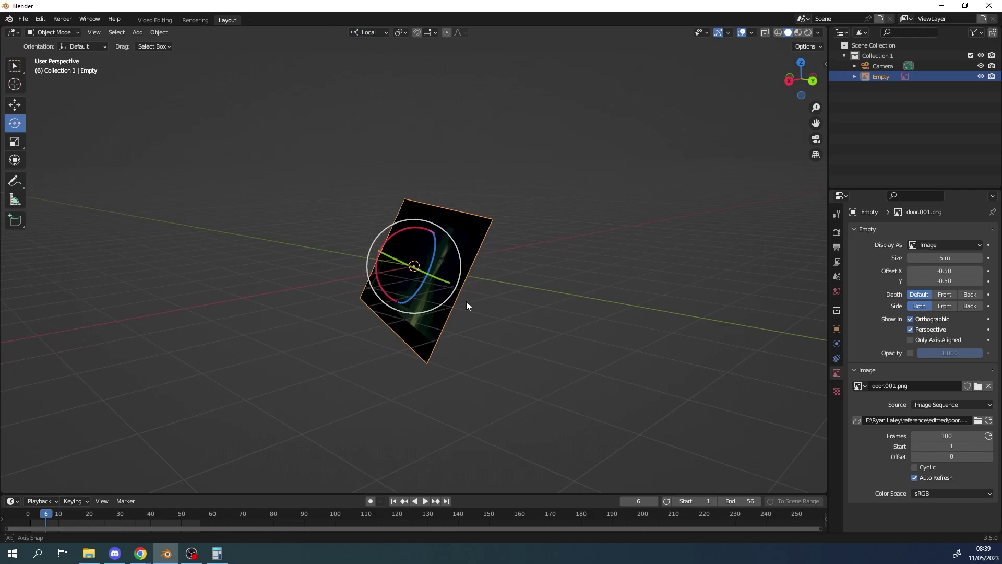
pyautogui.moveTo(409, 233); pyautogui.dragTo(360, 229, button='middle')
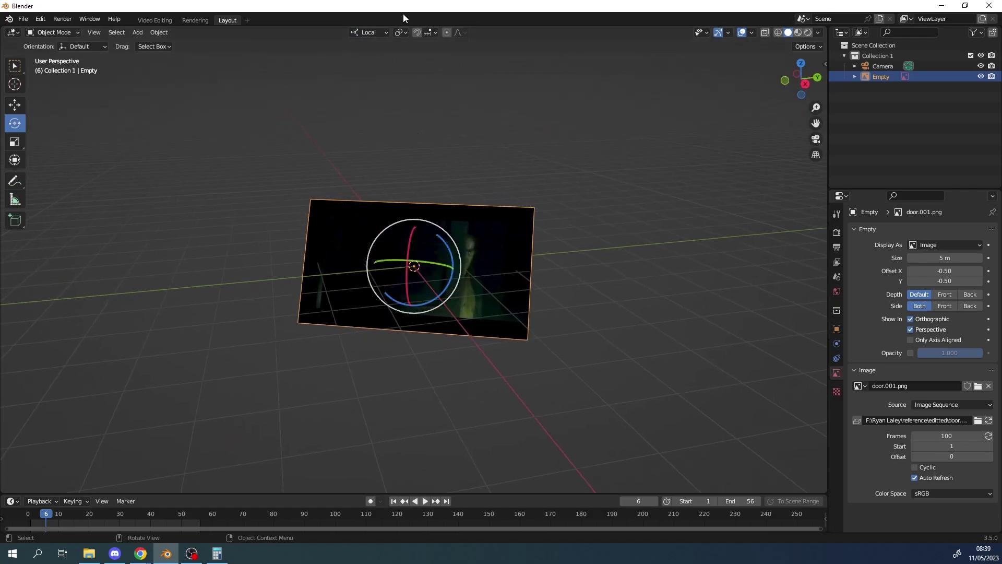
pyautogui.click(375, 32)
pyautogui.click(358, 90)
pyautogui.moveTo(456, 187); pyautogui.dragTo(356, 245, button='middle')
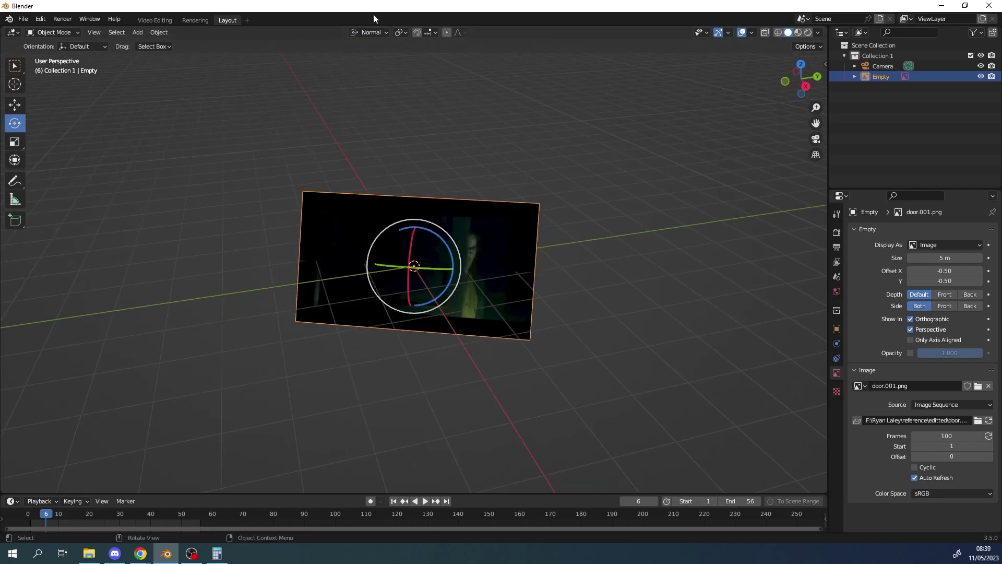
pyautogui.click(378, 32)
pyautogui.click(353, 98)
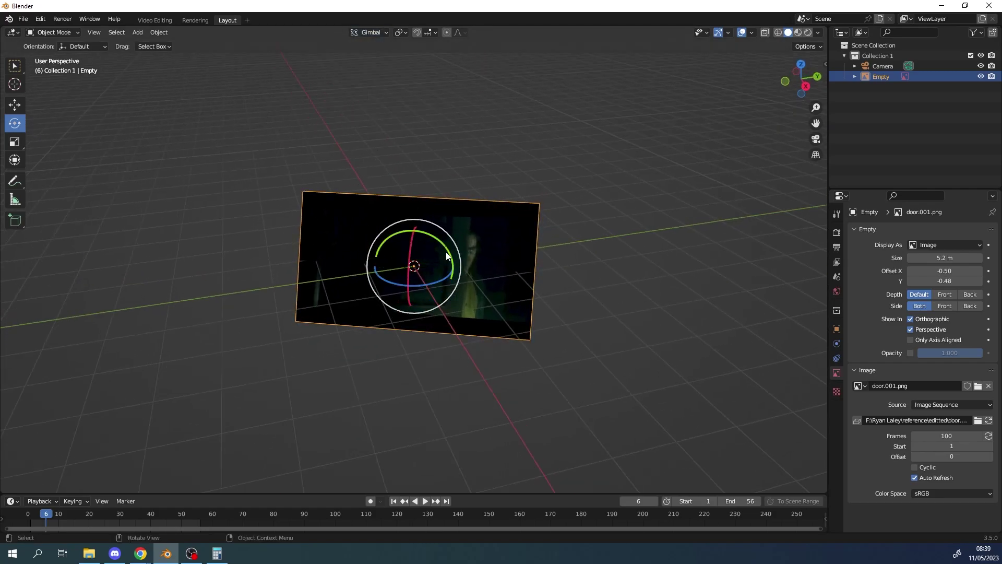
# Tilt the image plane with the gizmo, undo the blue-axis spin, and return to Local orientation
pyautogui.moveTo(407, 209); pyautogui.dragTo(393, 285, button='middle')
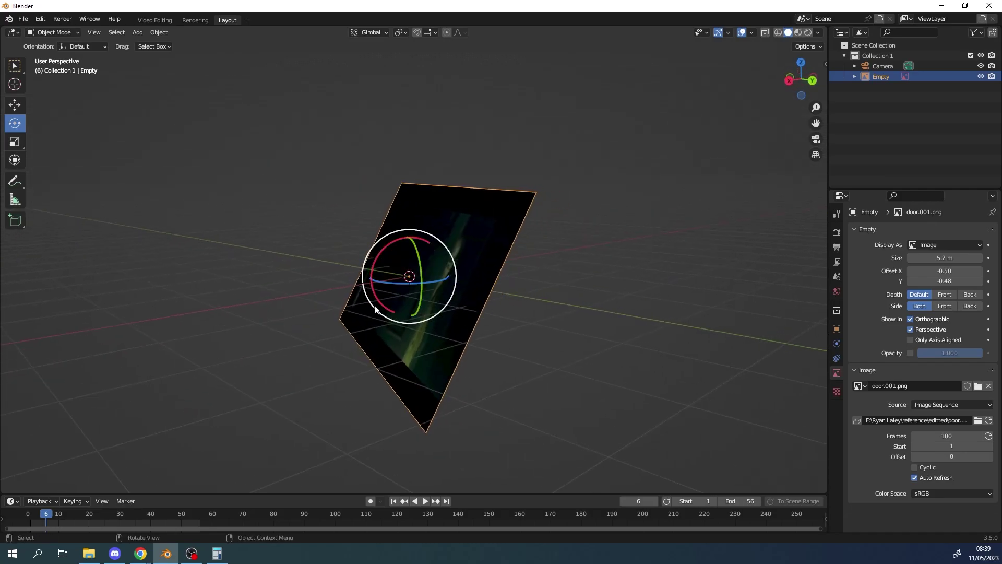
pyautogui.moveTo(316, 271); pyautogui.dragTo(409, 251, button='middle')
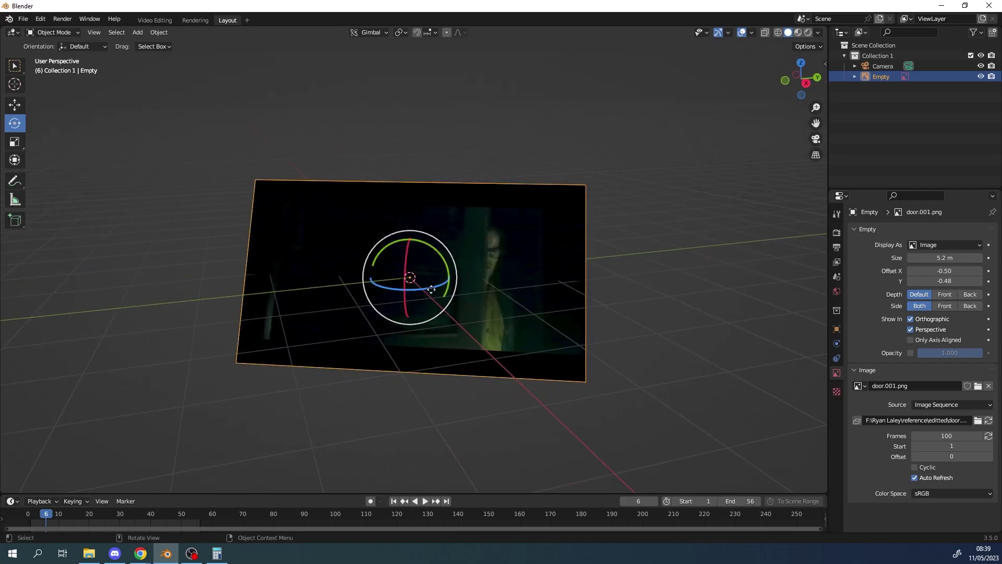
pyautogui.moveTo(434, 288)
pyautogui.mouseDown()
pyautogui.moveTo(416, 301)
pyautogui.moveTo(394, 288)
pyautogui.moveTo(459, 280)
pyautogui.moveTo(428, 270)
pyautogui.mouseUp()
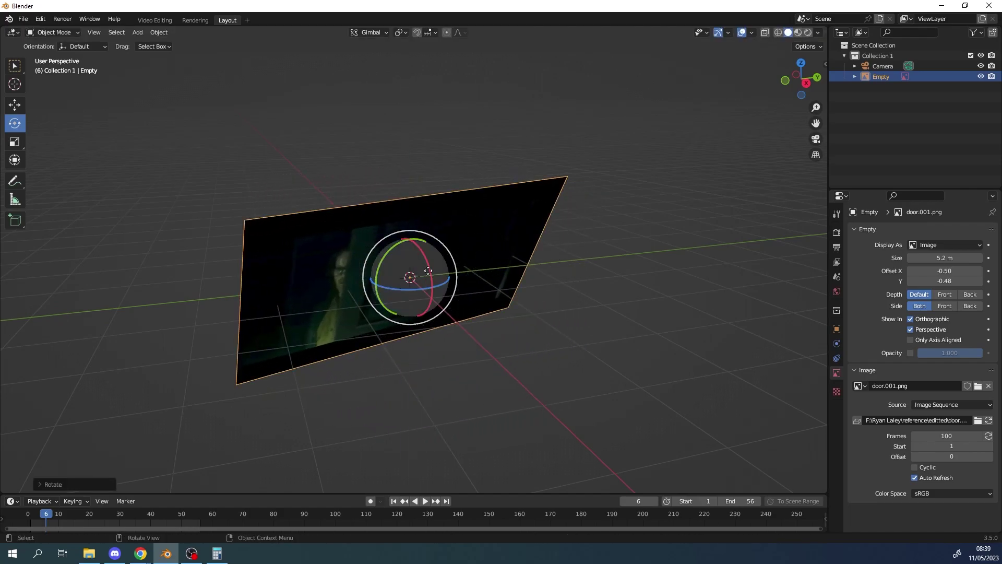
pyautogui.hotkey('ctrl', 'z')
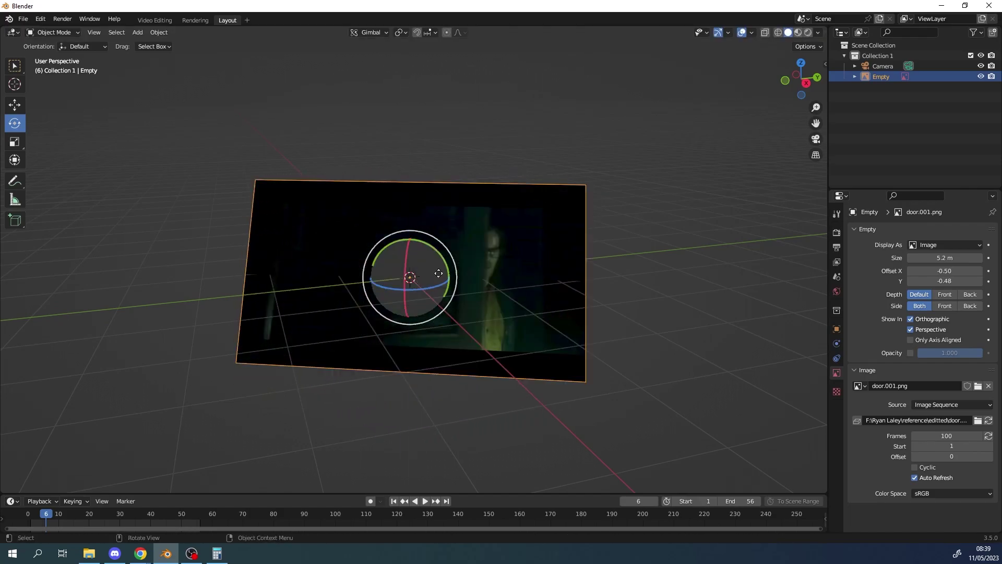
pyautogui.moveTo(444, 274); pyautogui.dragTo(415, 245)
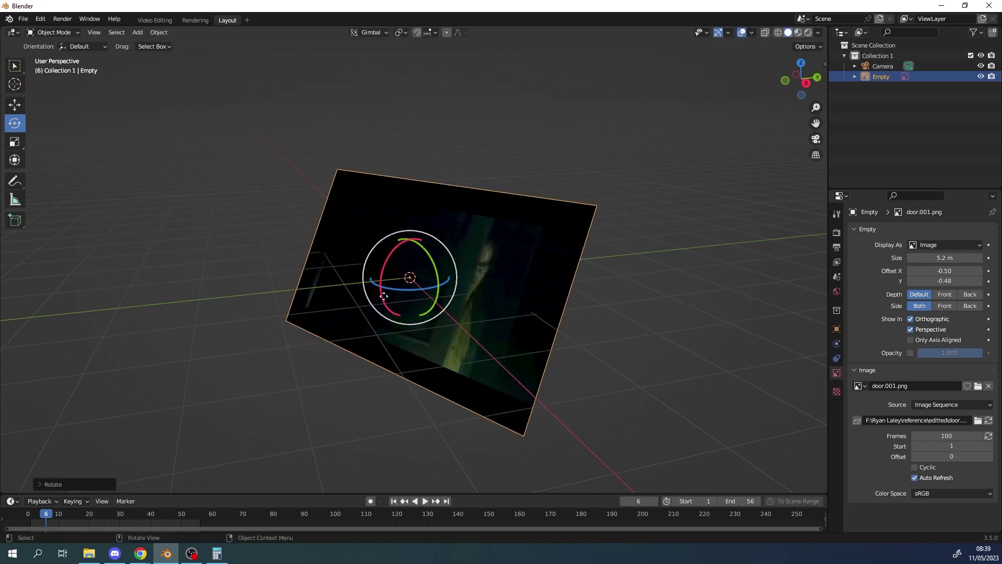
pyautogui.click(380, 33)
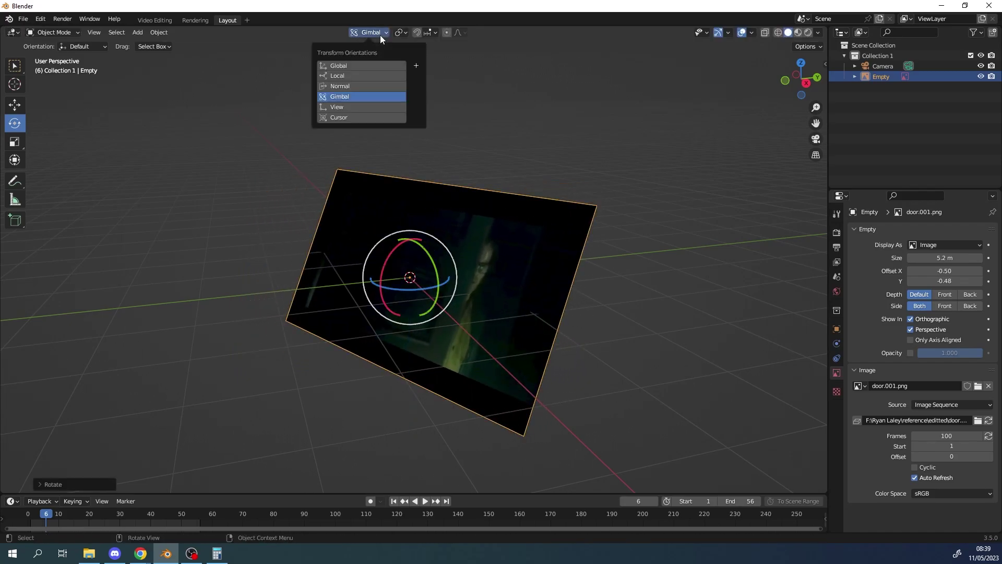
pyautogui.click(349, 76)
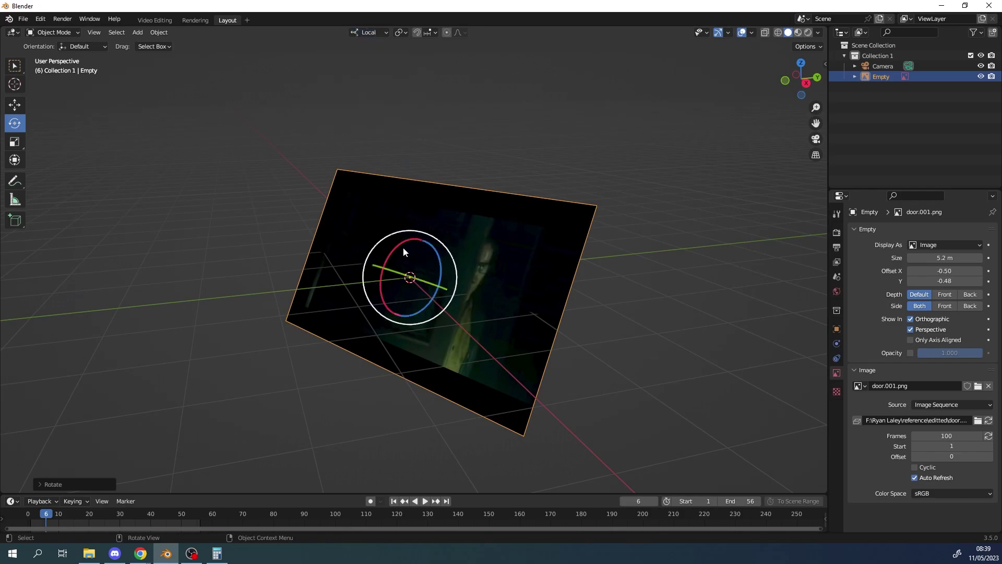
pyautogui.click(386, 31)
pyautogui.click(532, 129)
pyautogui.click(428, 300)
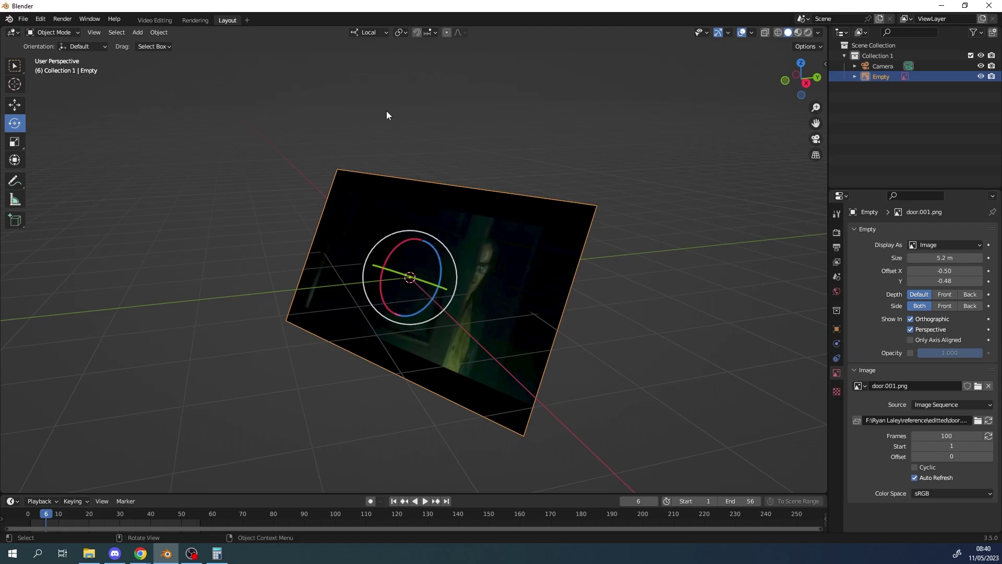
# Toggle Transform Orientation between Global and Local, leaving it on Local
pyautogui.click(383, 35)
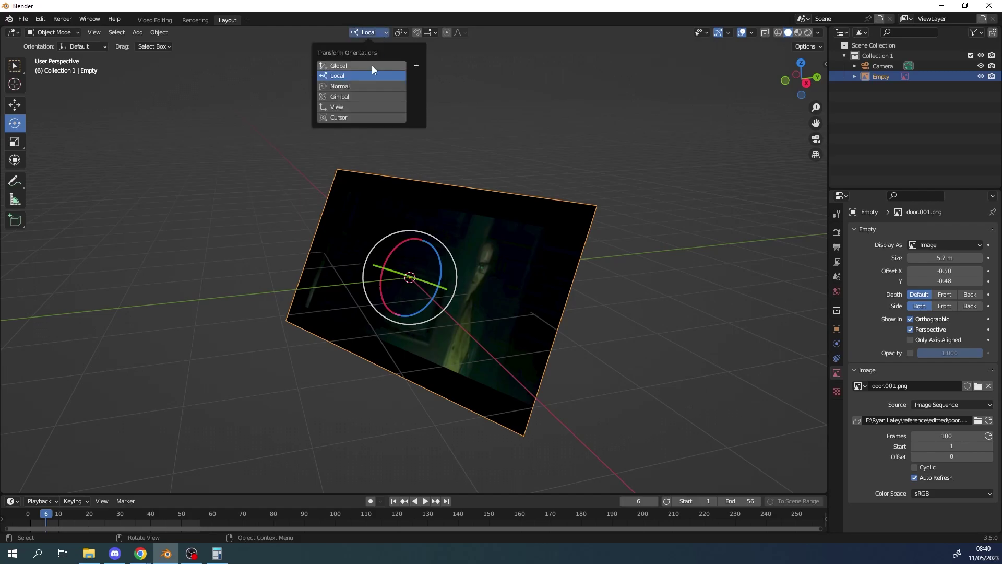
pyautogui.click(341, 78)
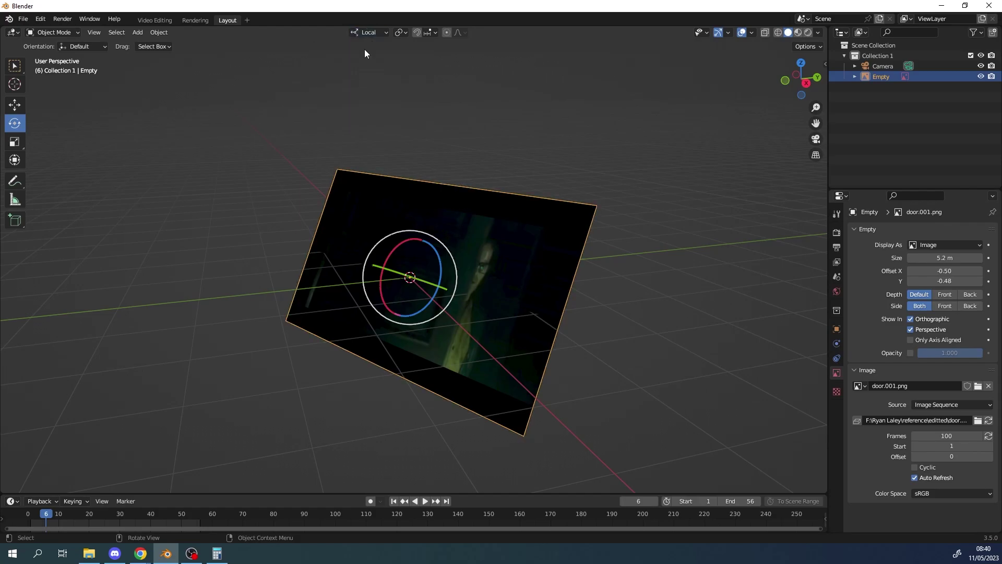
pyautogui.click(367, 32)
pyautogui.click(354, 65)
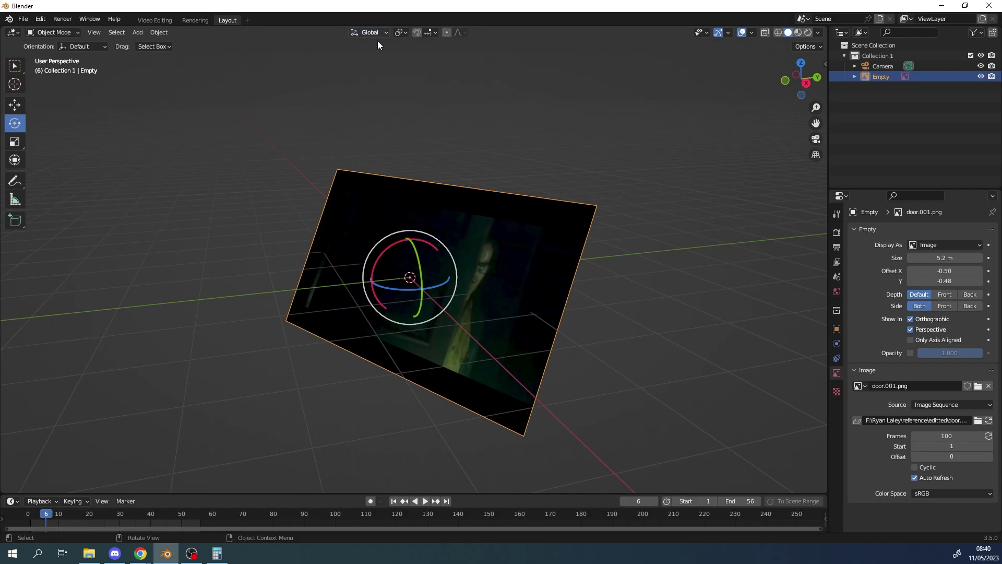
pyautogui.click(374, 33)
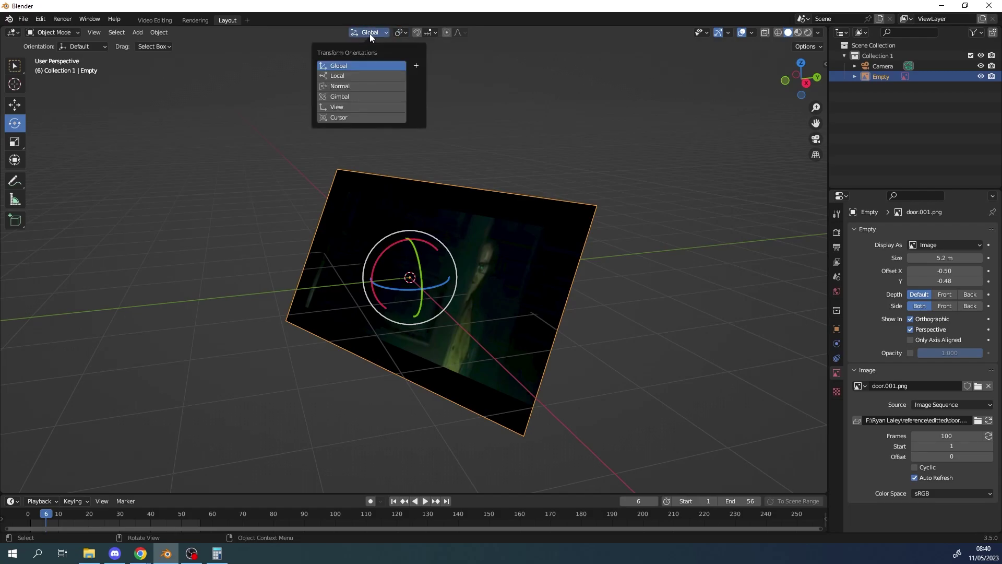
pyautogui.click(358, 75)
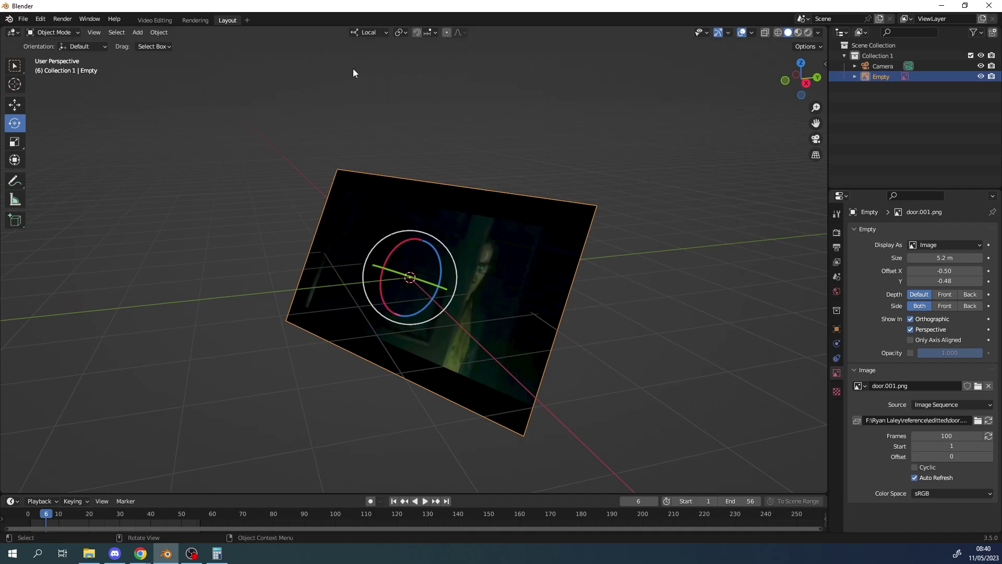
pyautogui.click(374, 30)
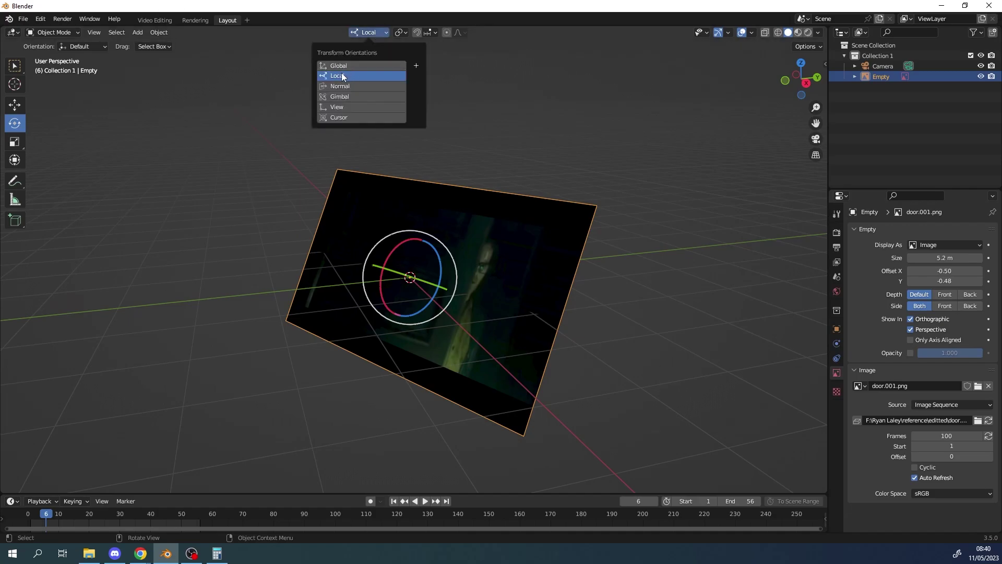
pyautogui.click(336, 76)
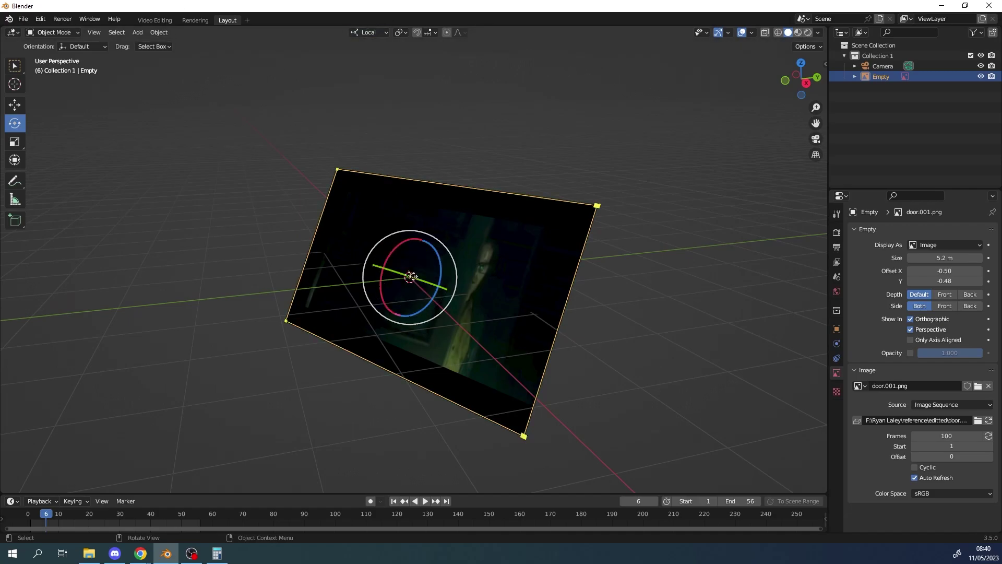
# Rotate the door image plane with the gizmo rings until it stands roughly upright
pyautogui.moveTo(406, 276); pyautogui.dragTo(424, 254)
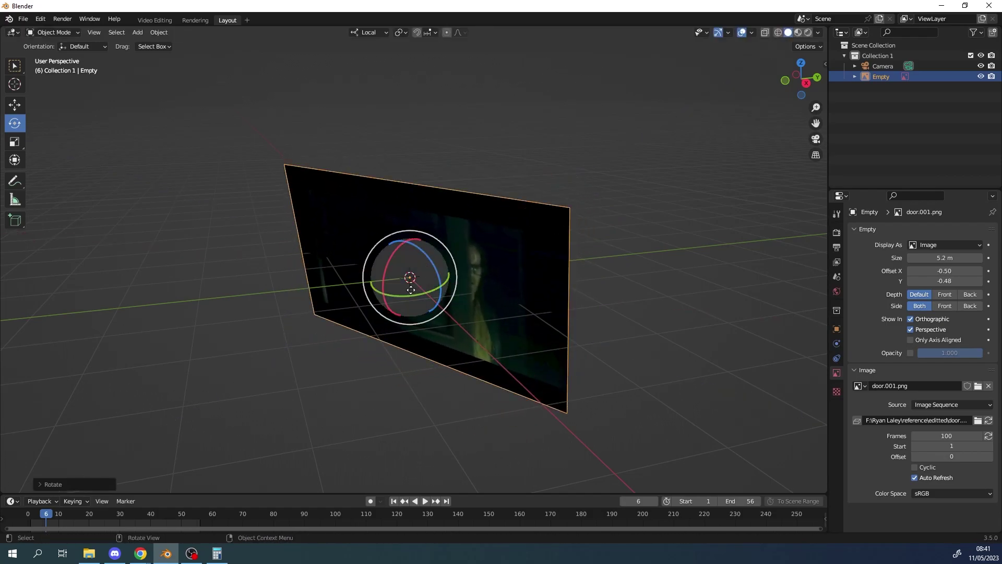
pyautogui.moveTo(410, 290); pyautogui.dragTo(429, 256)
pyautogui.moveTo(442, 290); pyautogui.dragTo(439, 294)
pyautogui.moveTo(418, 251); pyautogui.dragTo(415, 257)
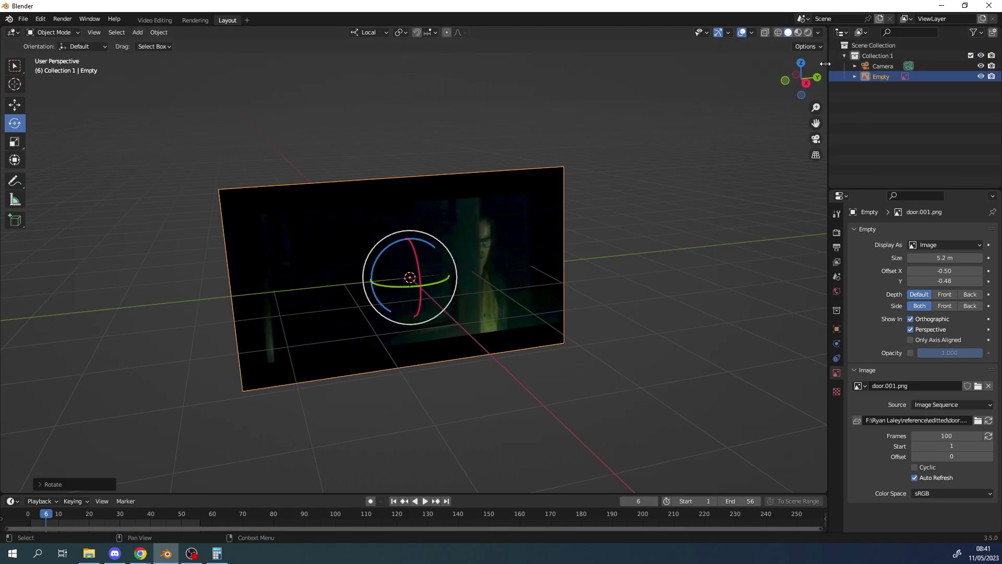
# Zero the empty's X, Y and Z rotation in the sidebar Item panel
pyautogui.click(825, 63)
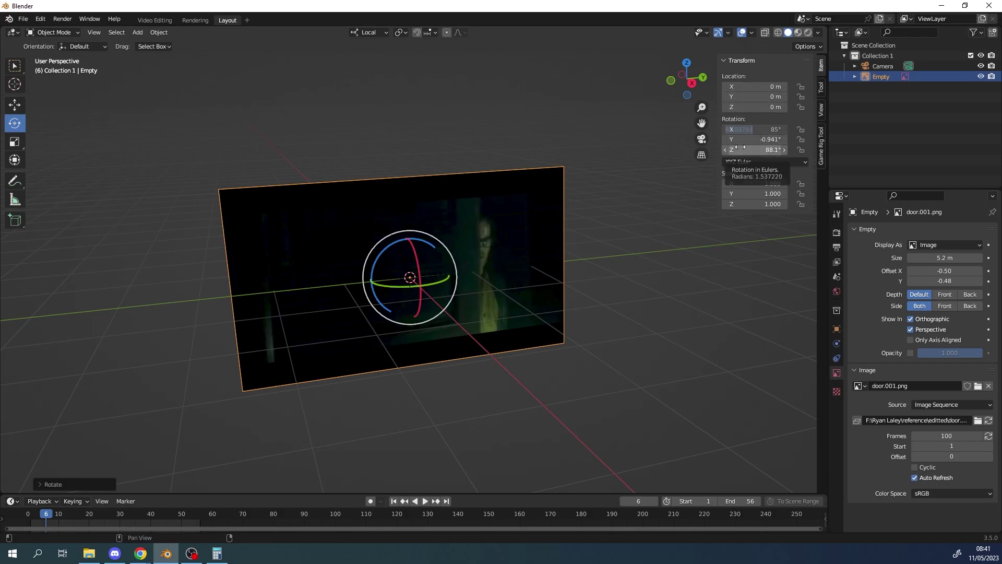
pyautogui.click(756, 130)
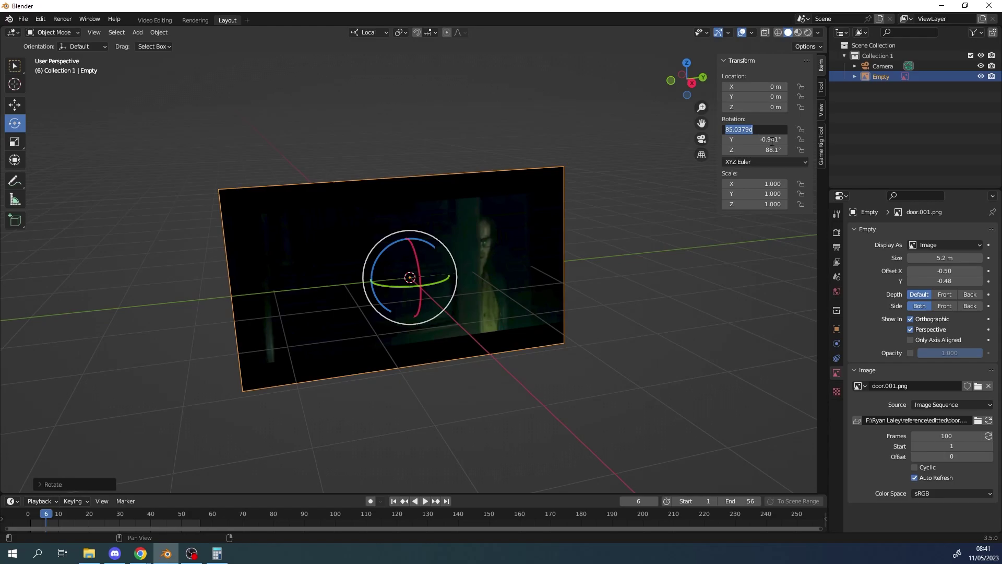
pyautogui.write('0')
pyautogui.press('Tab')
pyautogui.write('0')
pyautogui.press('Tab')
pyautogui.write('0')
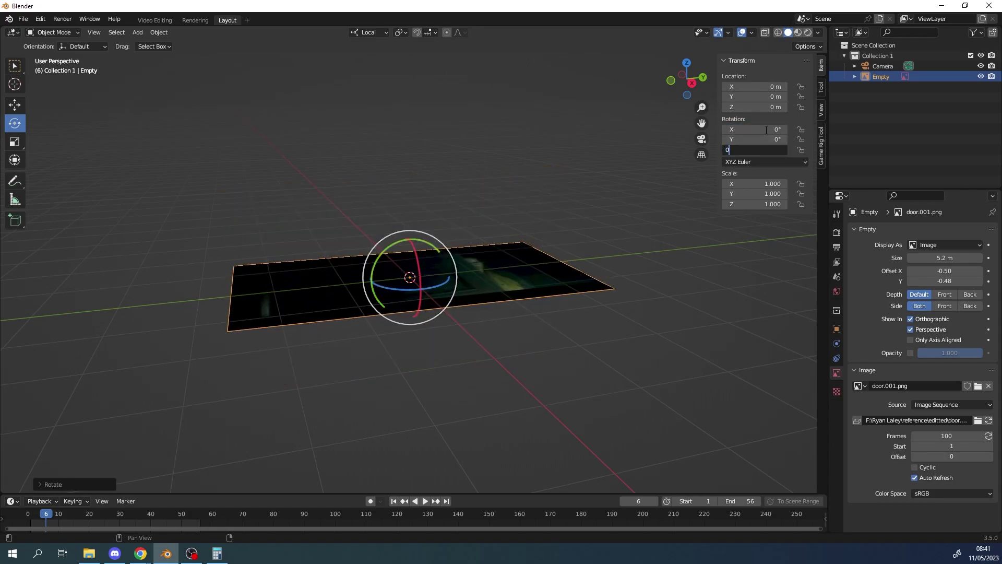
pyautogui.press('Return')
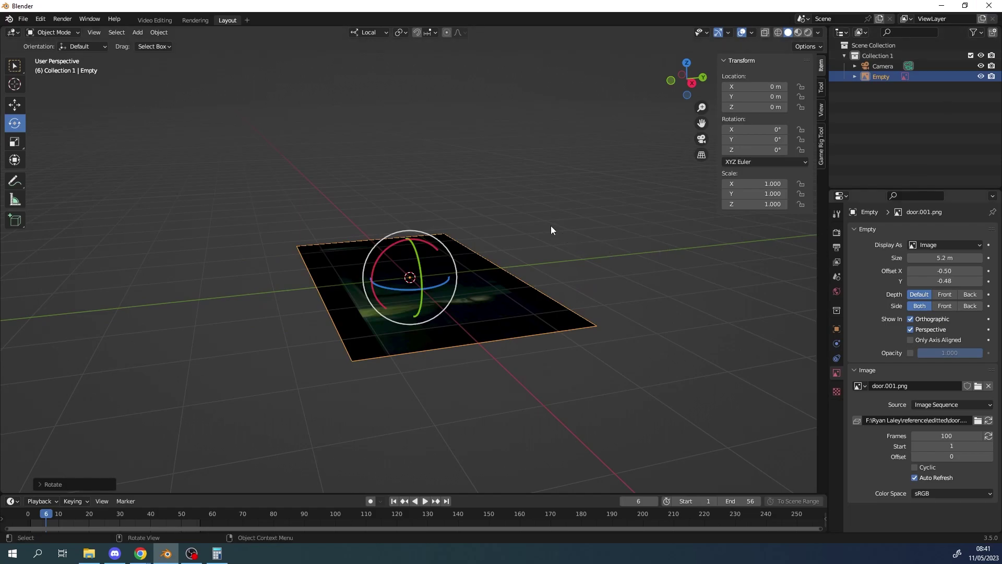
# Set Rotation X to 90° so the image plane stands upright
pyautogui.moveTo(550, 225); pyautogui.dragTo(438, 243, button='middle')
pyautogui.click(438, 243)
pyautogui.click(461, 282)
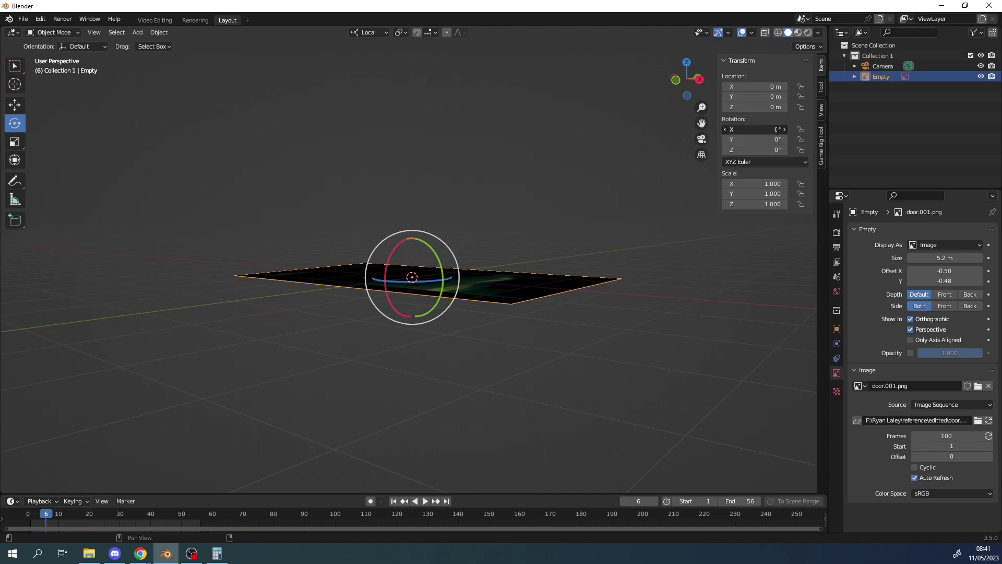
pyautogui.click(775, 130)
pyautogui.write('90')
pyautogui.press('Return')
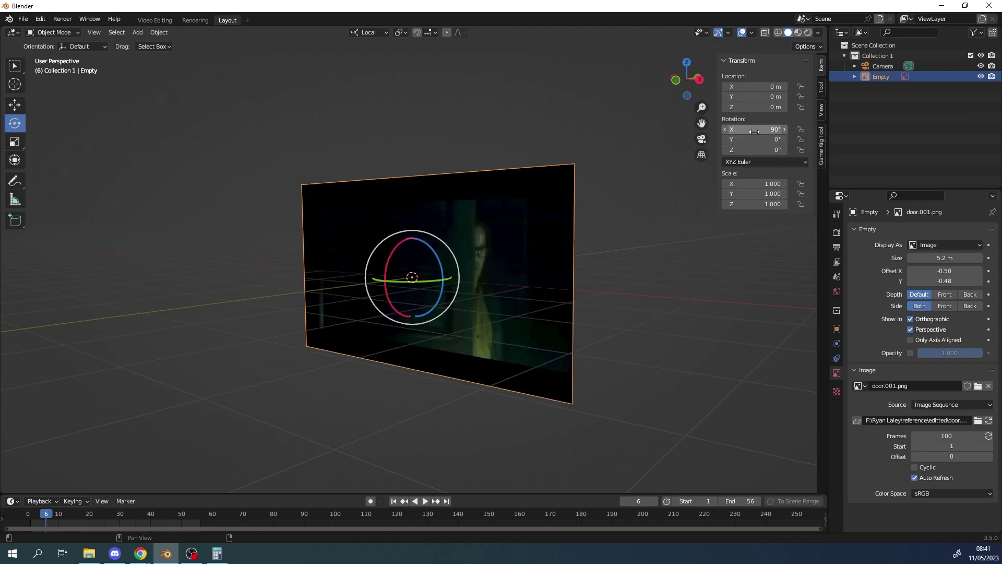
pyautogui.moveTo(293, 313); pyautogui.dragTo(450, 266, button='middle')
# Lift the door image empty upward along Z, then undo the move
pyautogui.hotkey('shift', 'space')
pyautogui.press('g')
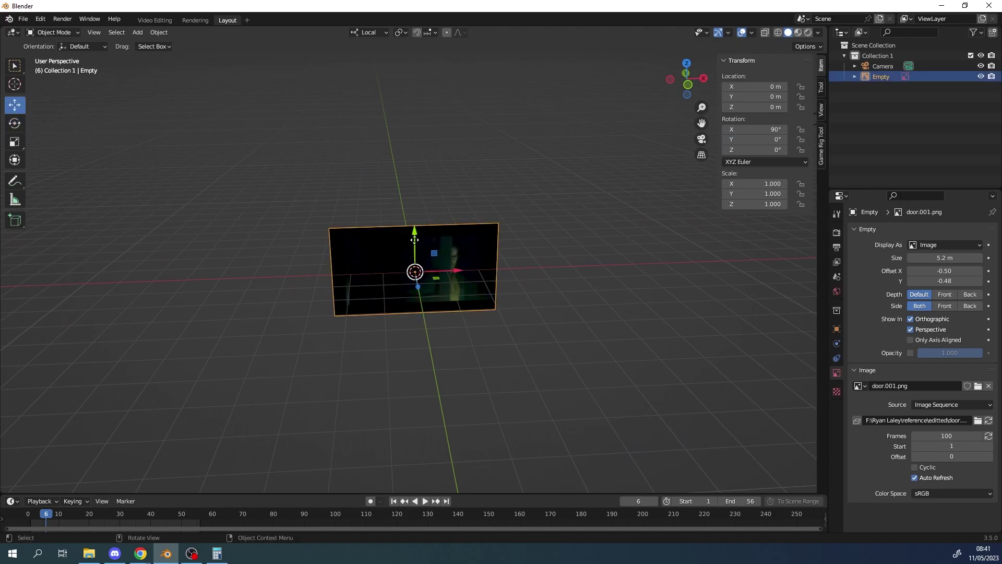
pyautogui.moveTo(414, 239); pyautogui.dragTo(415, 197)
pyautogui.hotkey('shift', 'space')
pyautogui.press('s')
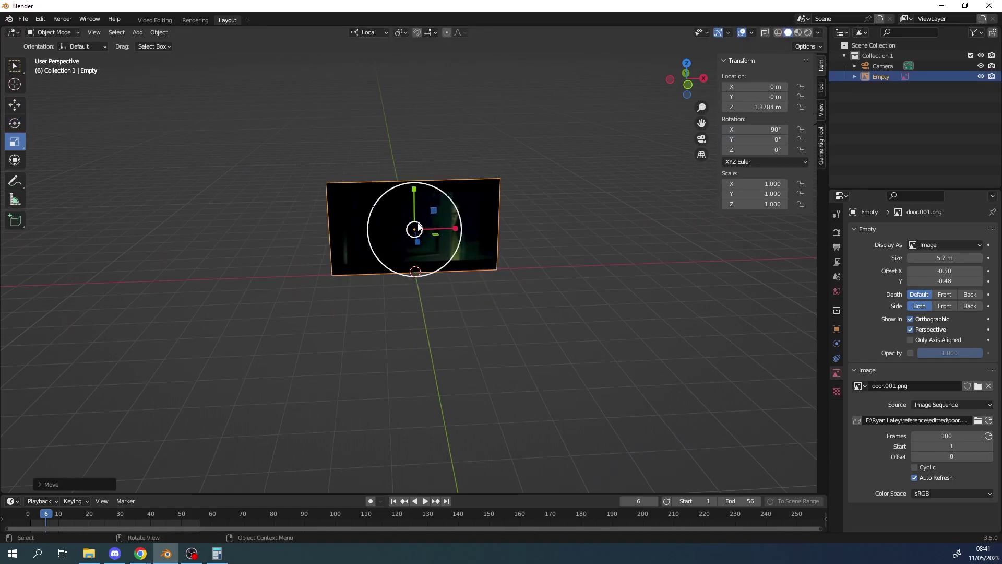
pyautogui.hotkey('ctrl', 'z')
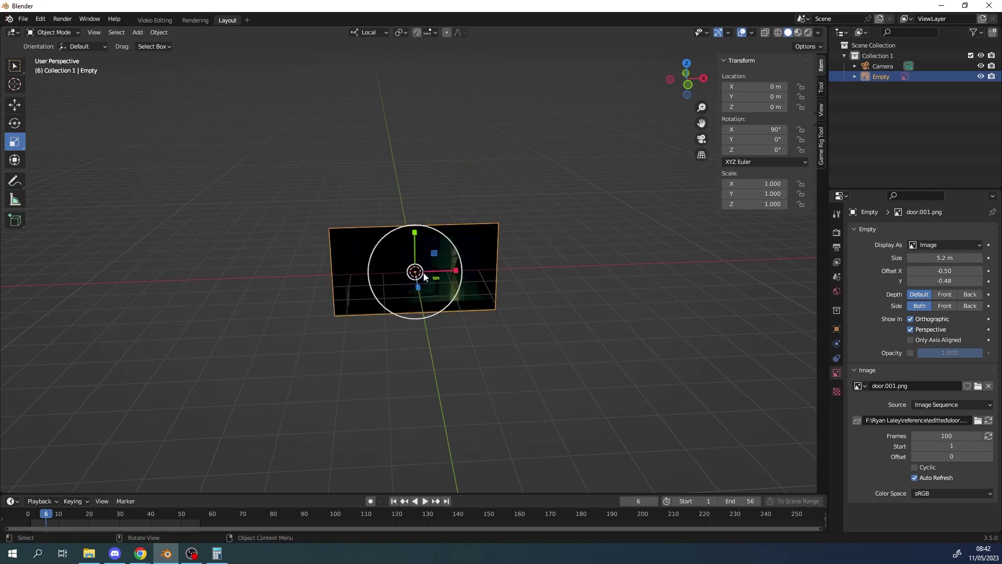
# Place the 3D cursor just right of the image and reselect the door empty
pyautogui.keyDown('shift'); pyautogui.rightClick(561, 228); pyautogui.keyUp('shift')
pyautogui.hotkey('alt', 'a')
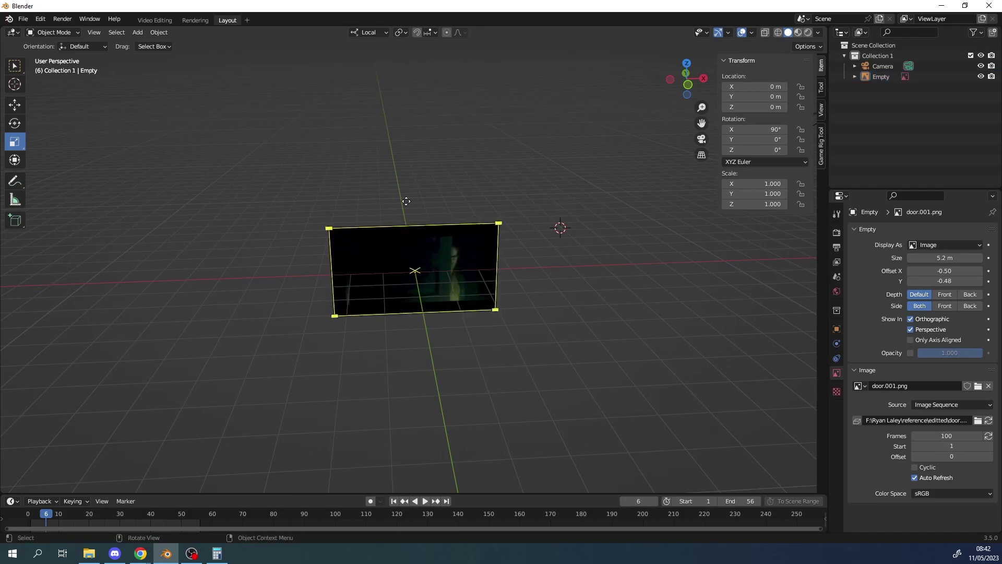
pyautogui.click(451, 236)
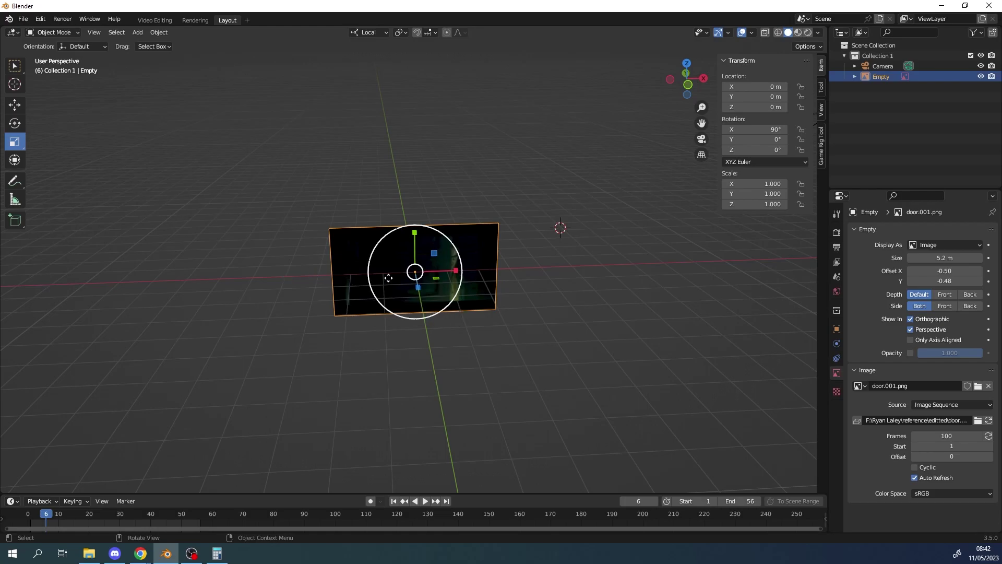
# Try moving, rotating and stretching the empty along X, cancelling each so scale stays 1.000
pyautogui.hotkey('shift', 'space')
pyautogui.press('g')
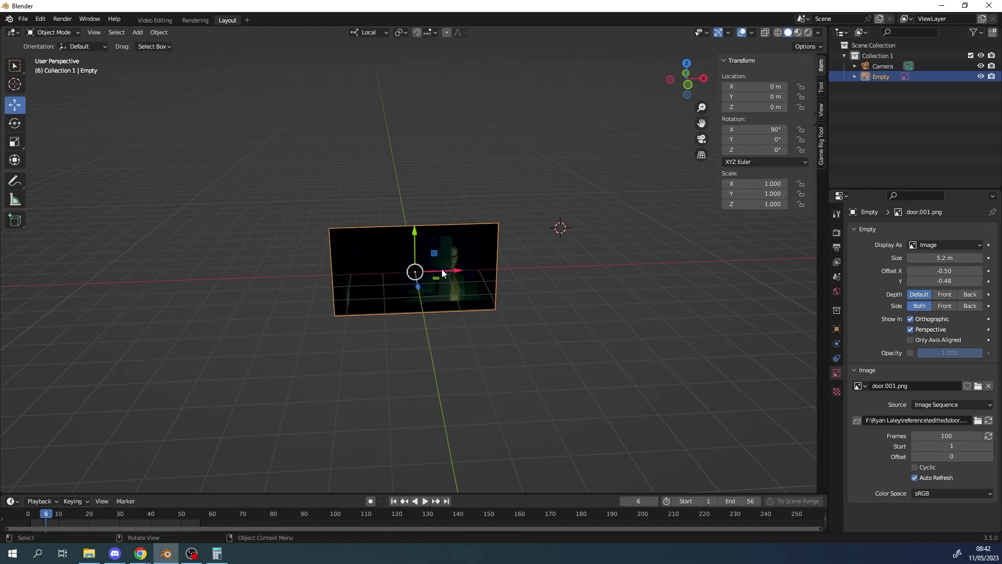
pyautogui.moveTo(441, 272)
pyautogui.mouseDown()
pyautogui.moveTo(454, 271)
pyautogui.moveTo(440, 270)
pyautogui.mouseUp()
pyautogui.hotkey('shift', 'space')
pyautogui.press('r')
pyautogui.moveTo(444, 277); pyautogui.dragTo(441, 284)
pyautogui.rightClick(446, 277)
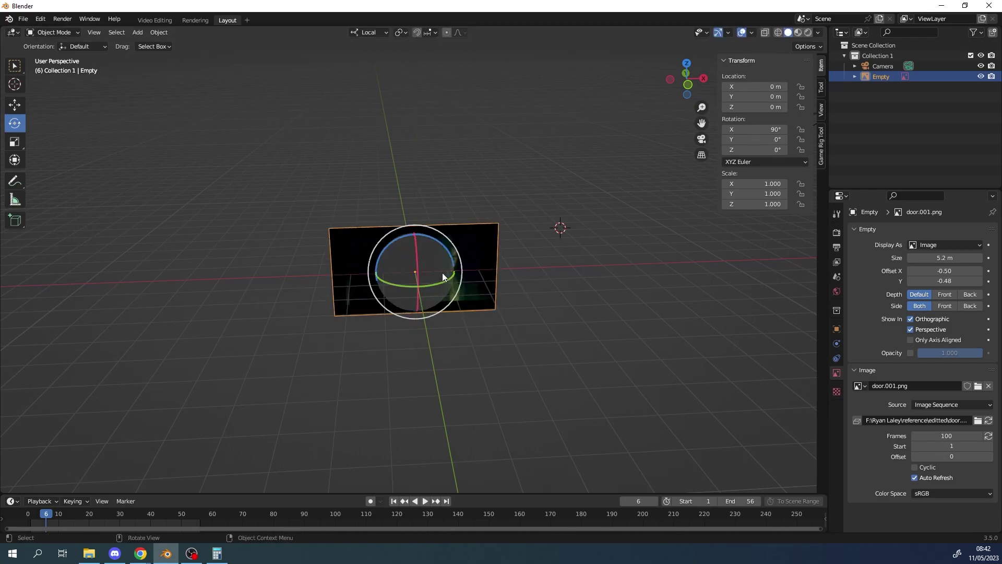
pyautogui.hotkey('shift', 'space')
pyautogui.press('s')
pyautogui.moveTo(452, 271); pyautogui.dragTo(468, 272)
pyautogui.rightClick(468, 272)
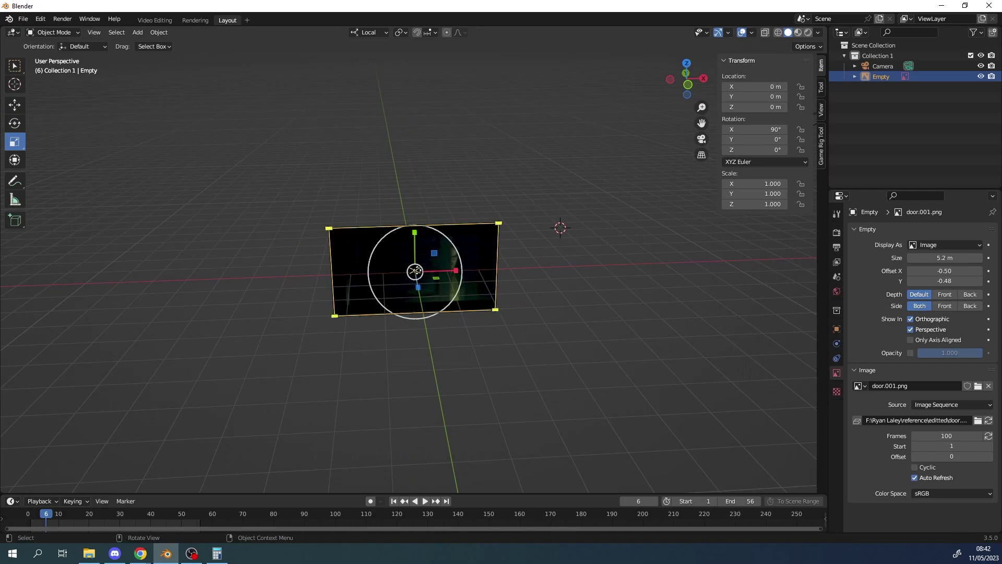
# Reselect the door empty and scale it up uniformly to 2.926
pyautogui.click(434, 270)
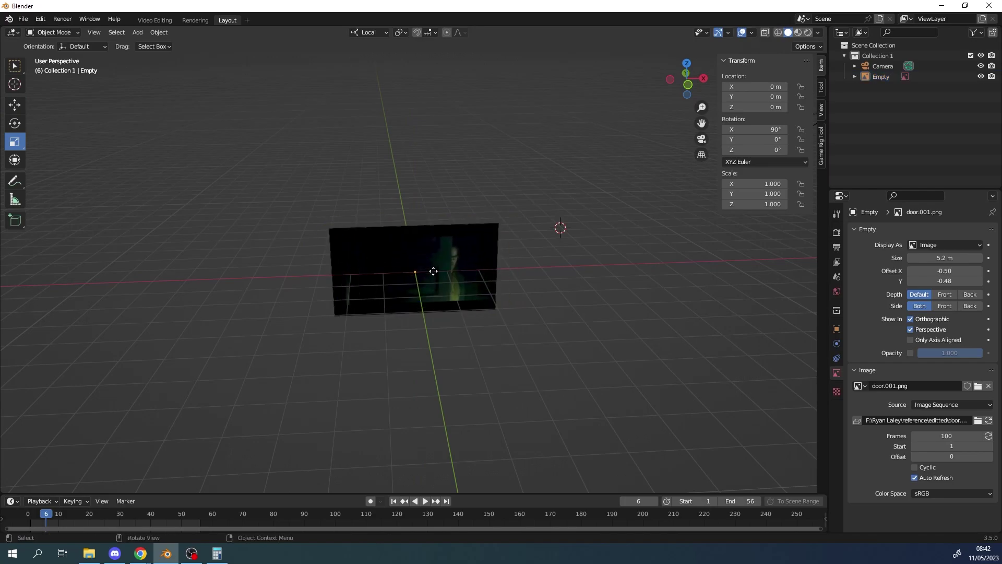
pyautogui.click(444, 272)
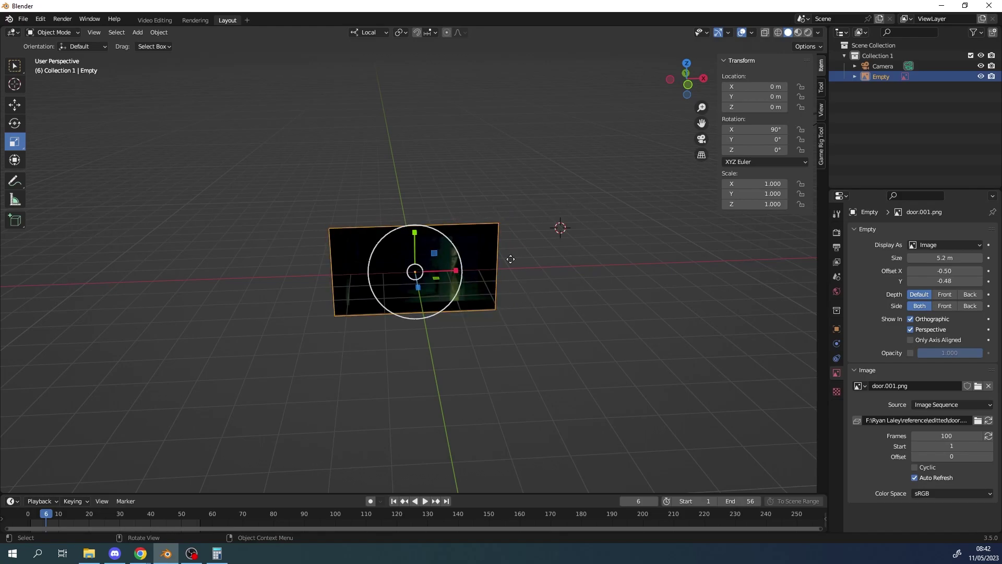
pyautogui.press('s')
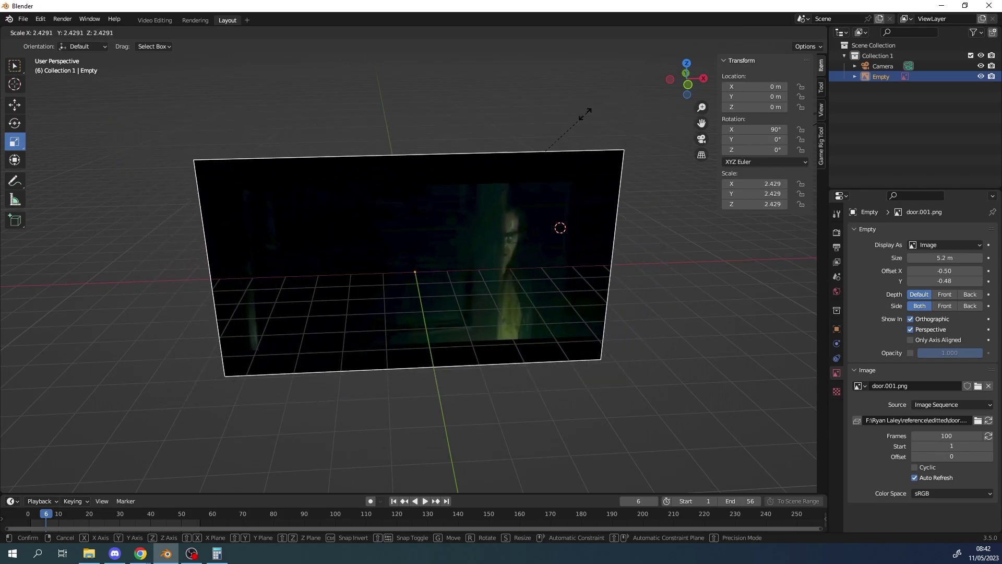
pyautogui.click(631, 91)
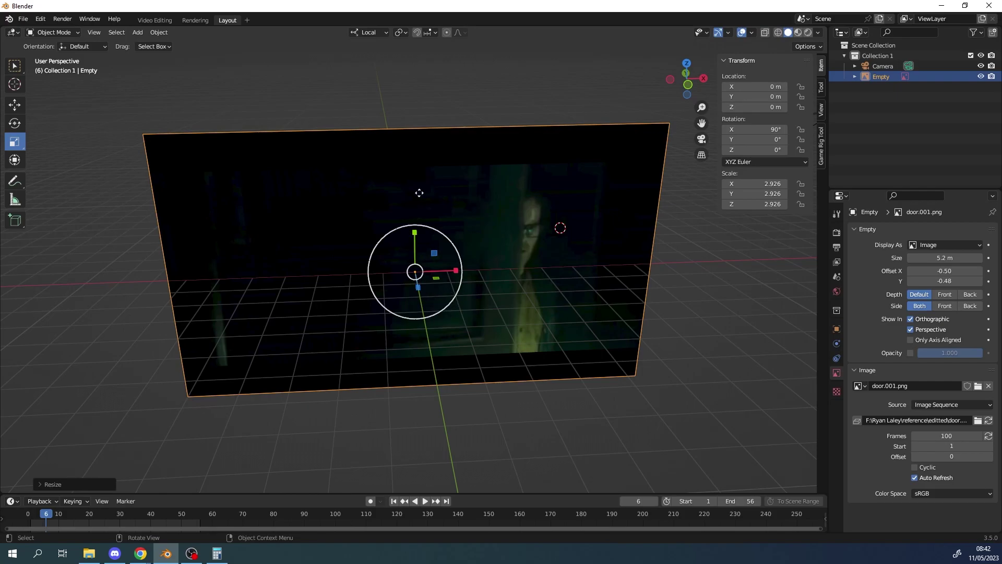
# Grab the empty and cycle X, Y and Z axis constraints, ending on local X
pyautogui.press('g')
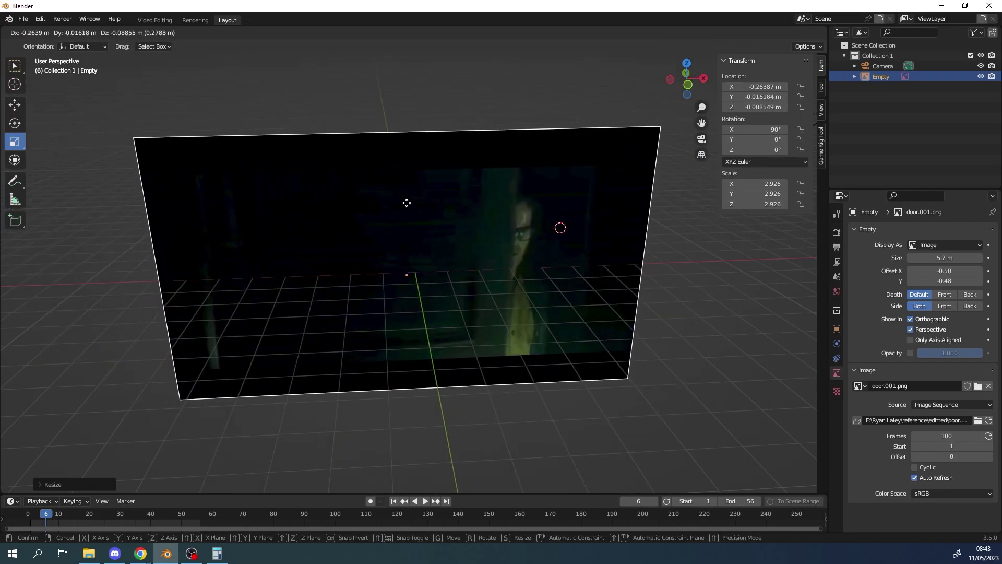
pyautogui.press('x')
pyautogui.press('x')
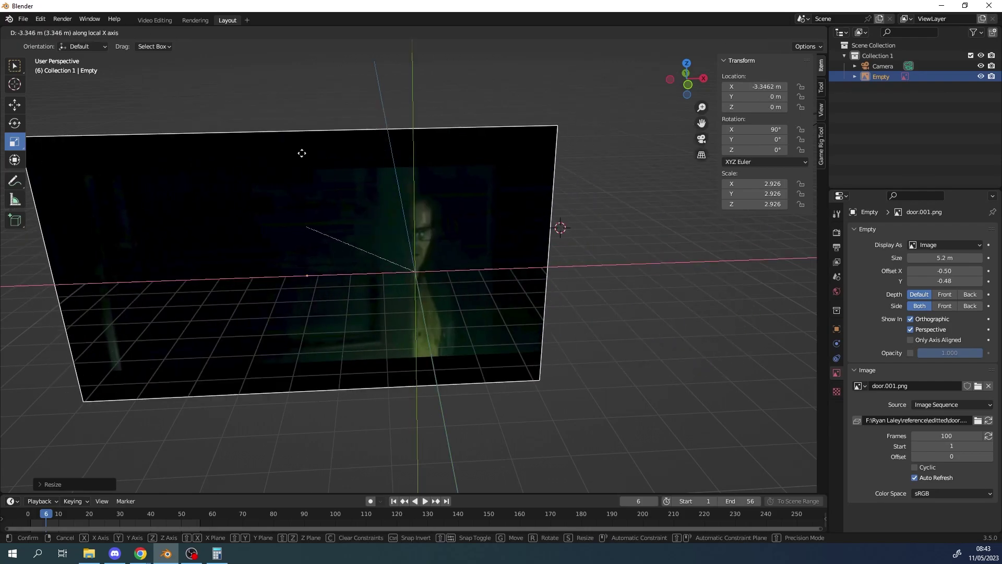
pyautogui.press('y')
pyautogui.press('y')
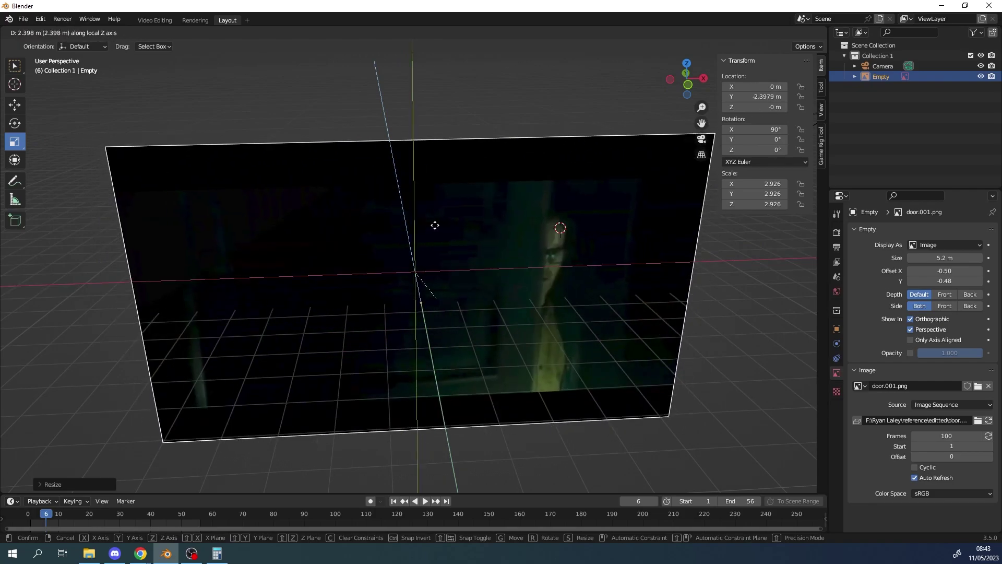
pyautogui.press('x')
pyautogui.press('x')
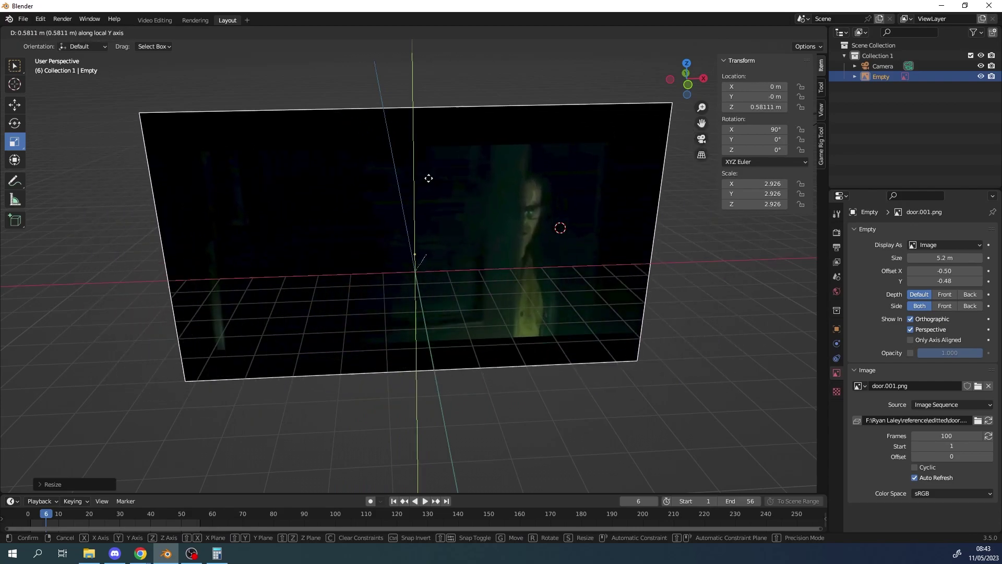
pyautogui.press('z')
pyautogui.press('z')
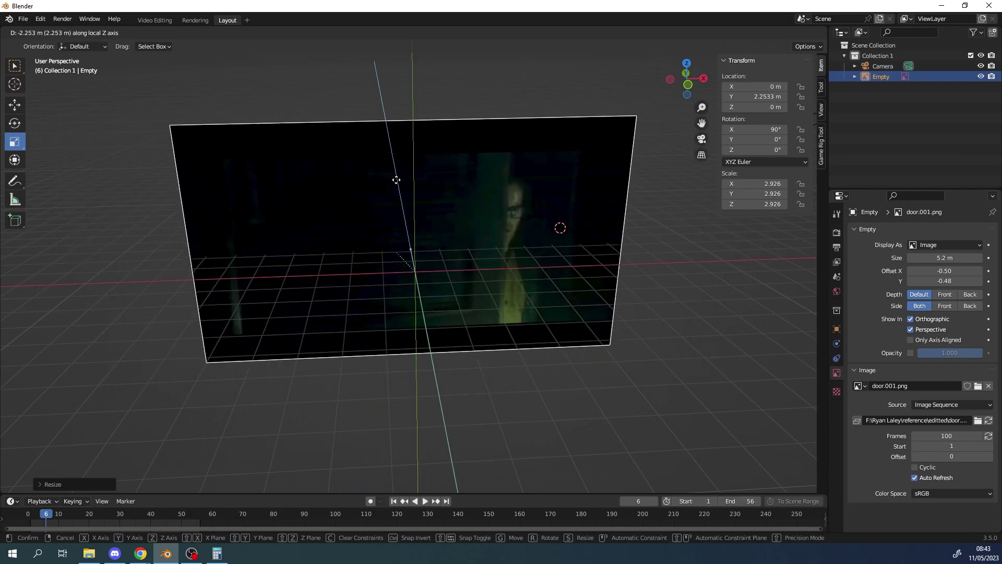
pyautogui.press('x')
pyautogui.press('x')
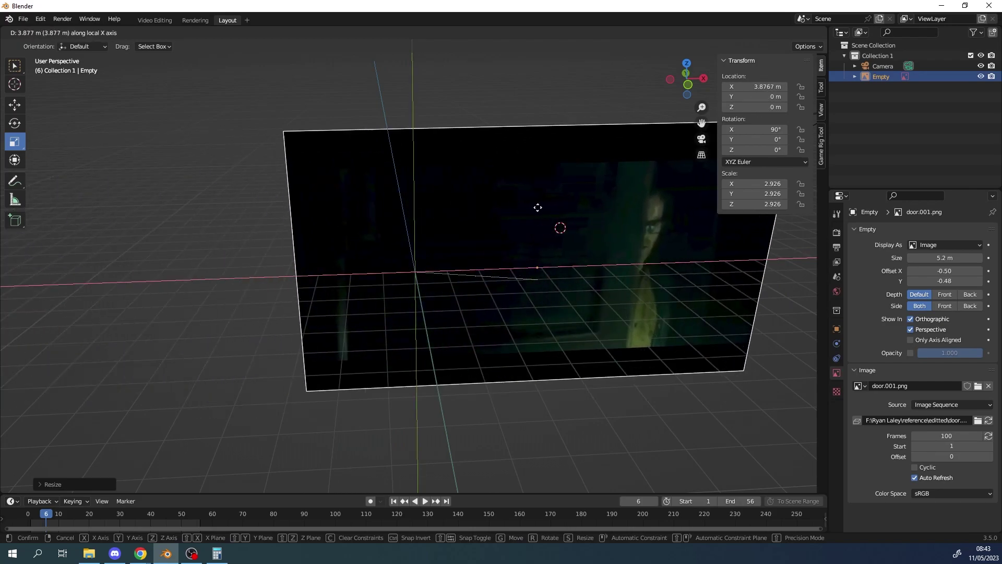
pyautogui.press('y')
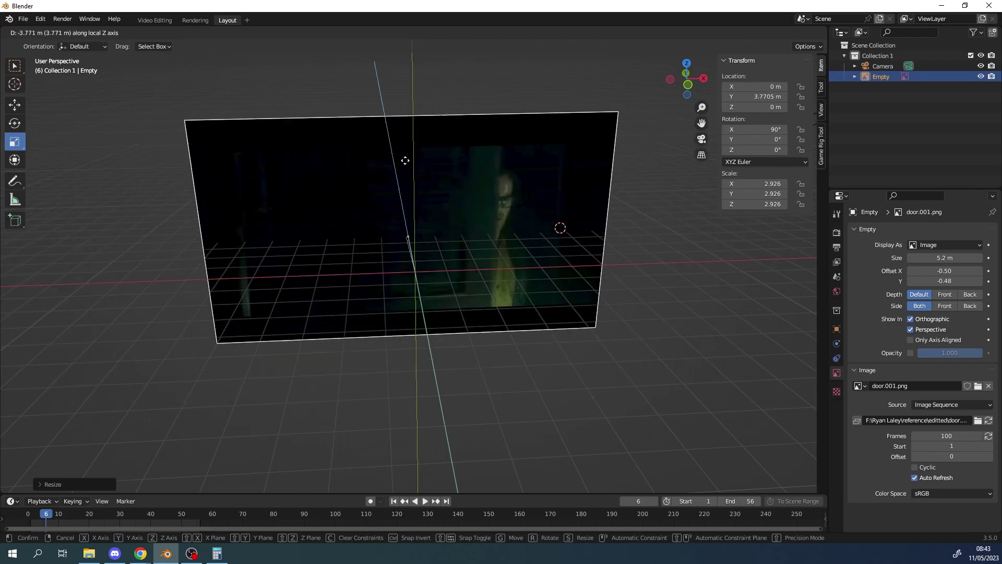
pyautogui.press('y')
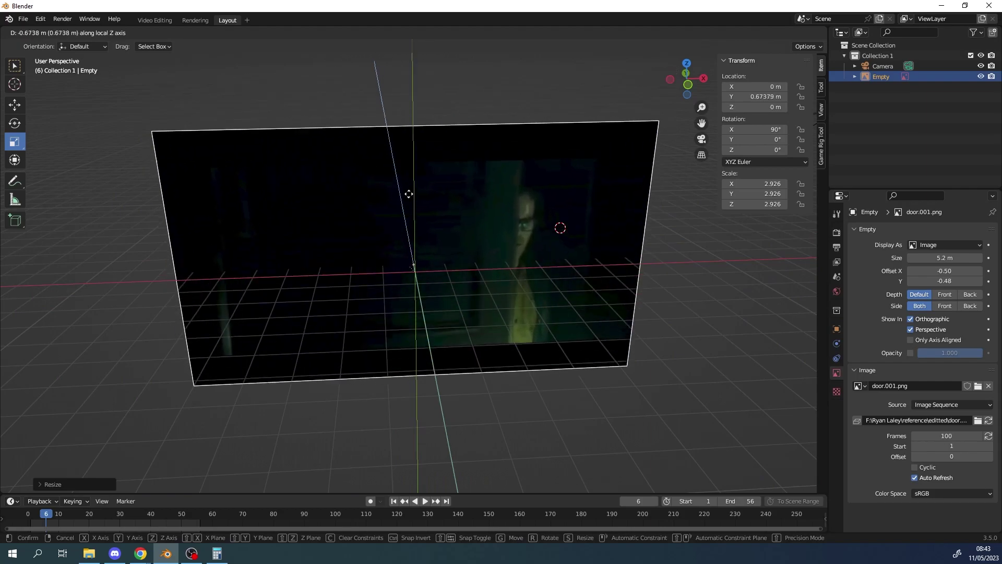
pyautogui.press('x')
pyautogui.press('x')
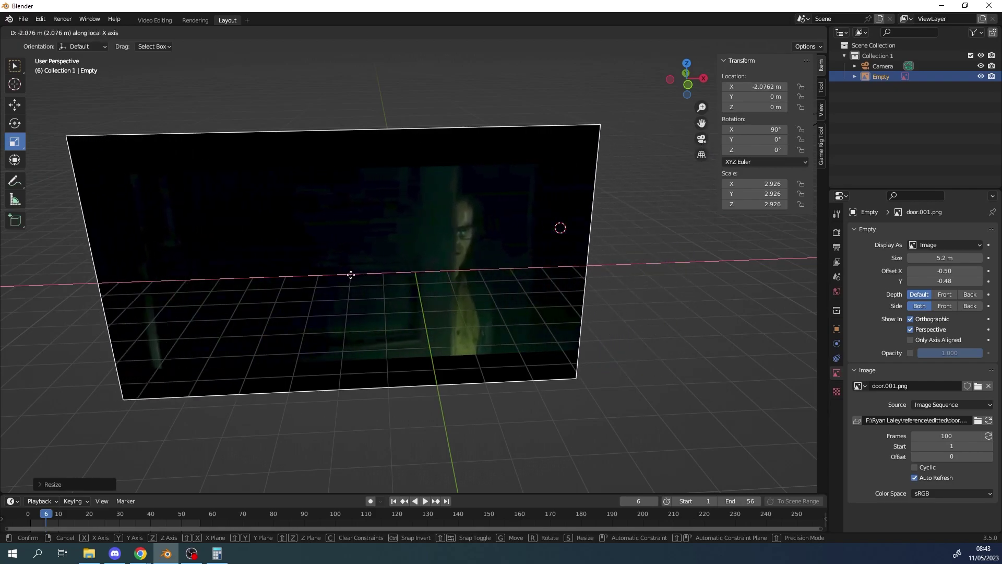
pyautogui.press('x')
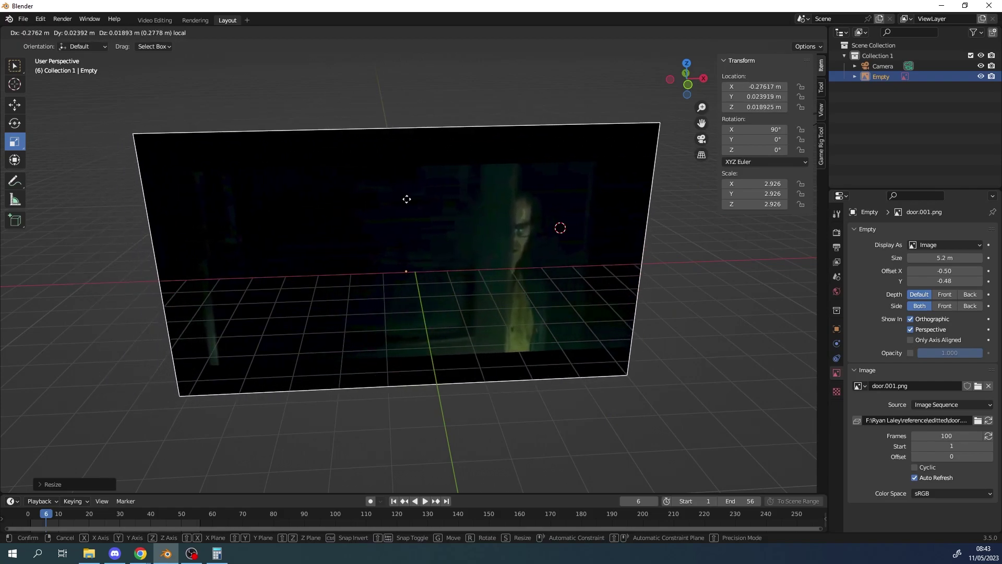
pyautogui.press('z')
pyautogui.press('z')
pyautogui.press('x')
pyautogui.press('x')
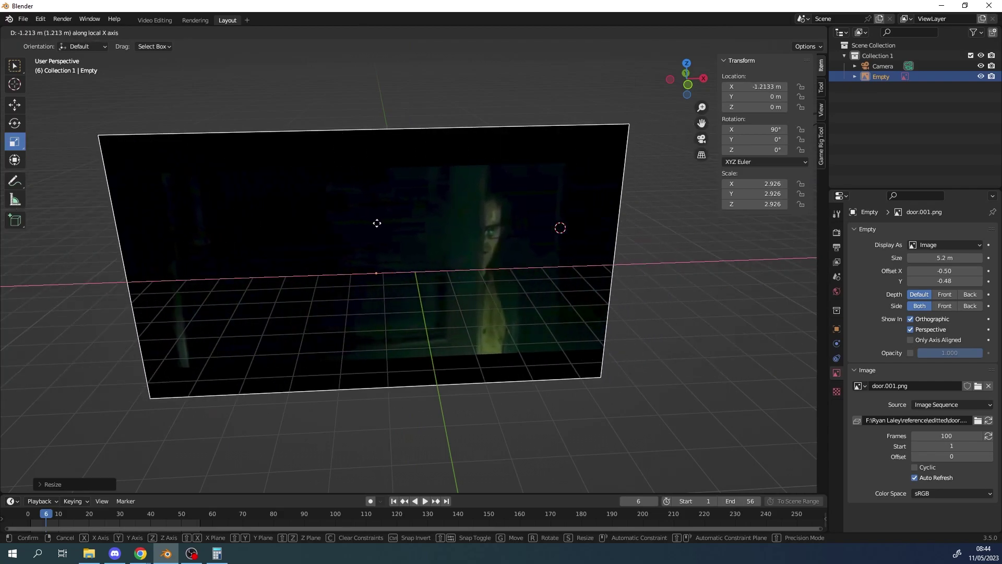
pyautogui.press('y')
pyautogui.press('y')
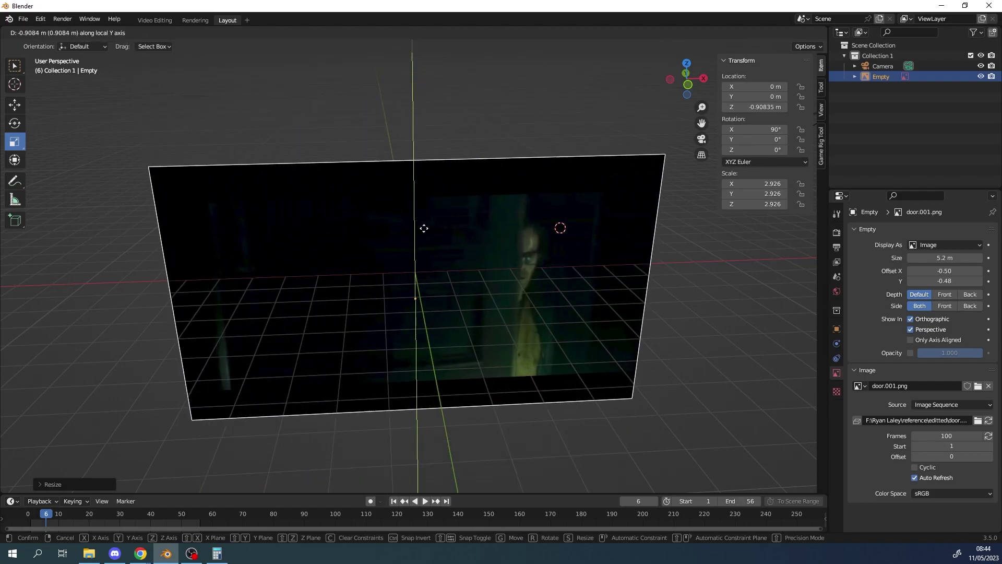
pyautogui.press('z')
pyautogui.press('z')
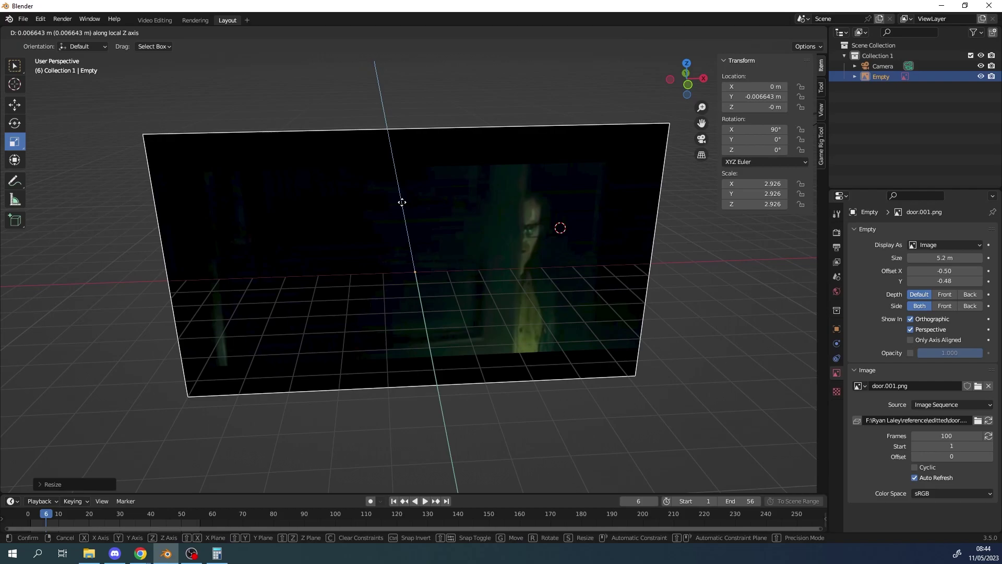
# Lift the empty along its local Y axis and confirm at Z 4.1572 m
pyautogui.press('x')
pyautogui.press('x')
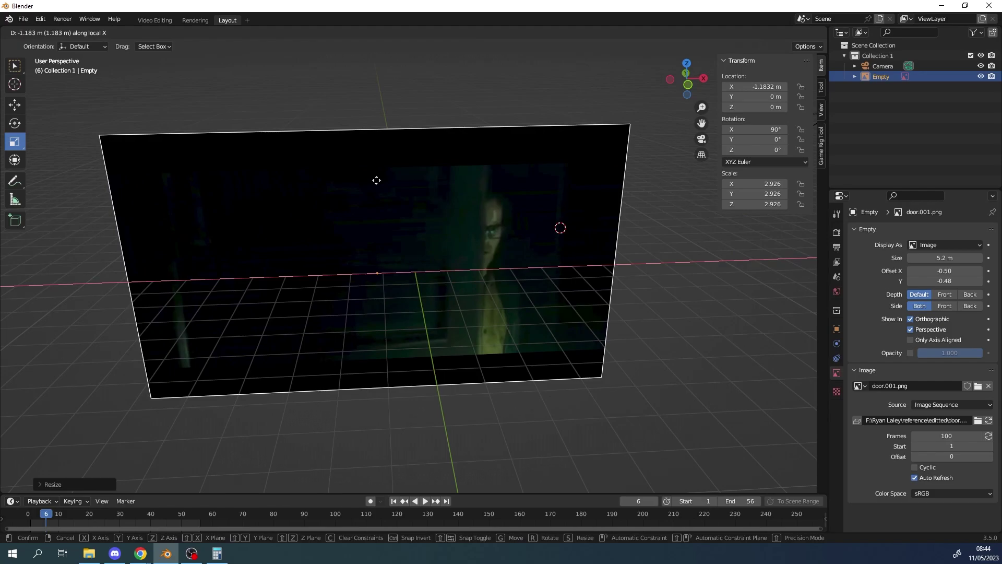
pyautogui.press('y')
pyautogui.press('y')
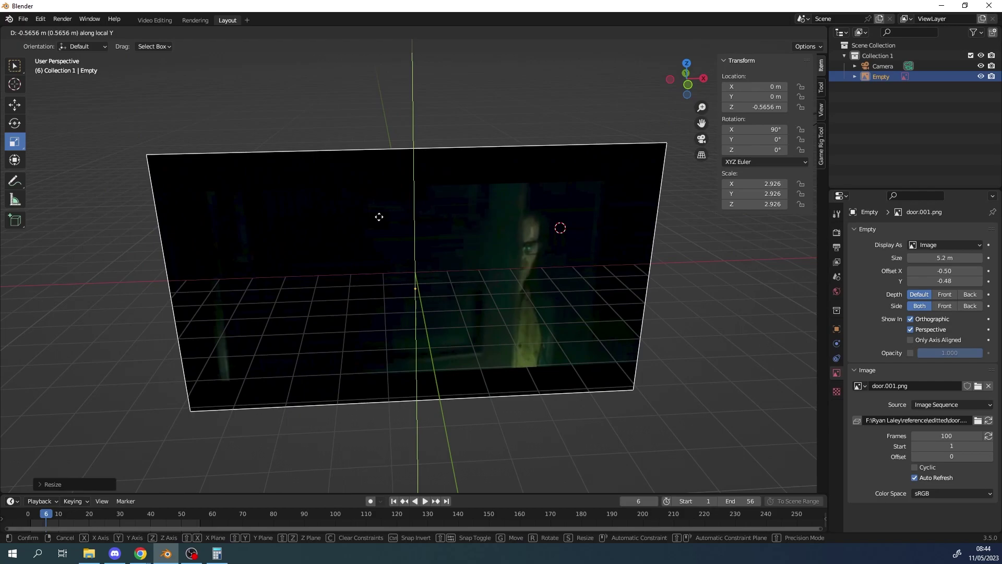
pyautogui.press('z')
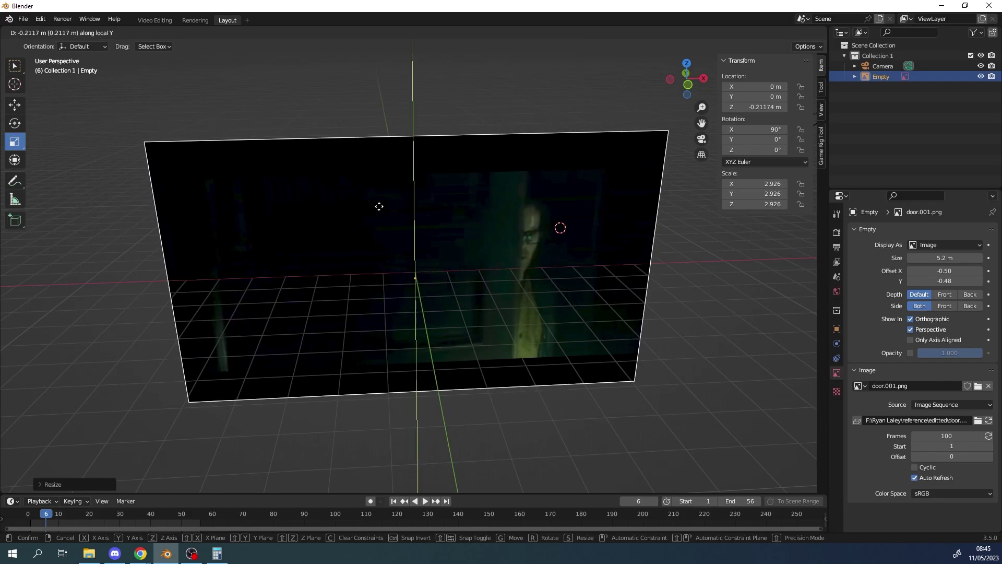
pyautogui.press('y')
pyautogui.press('y')
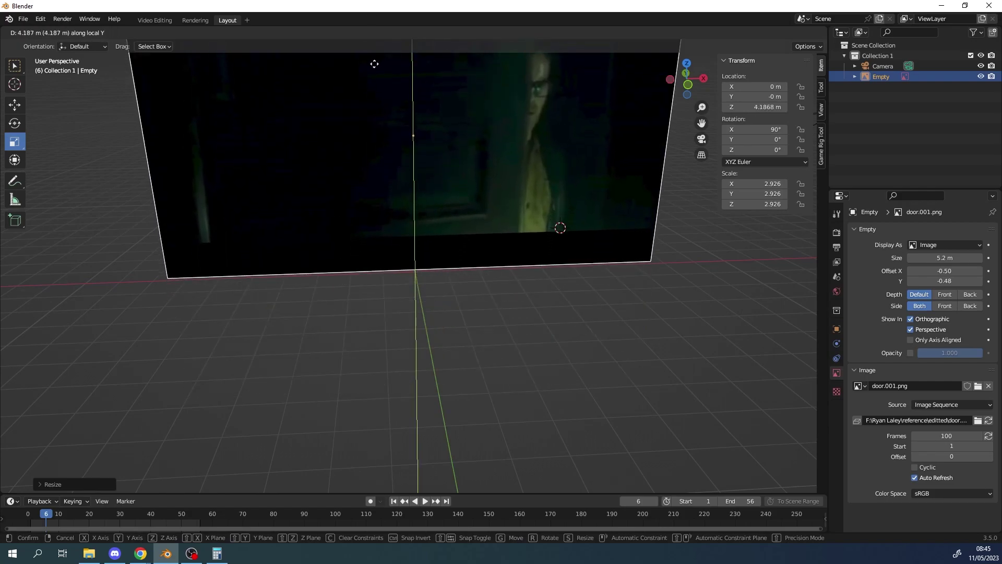
pyautogui.click(374, 65)
# Orbit and zoom the view to see the image plane at an angle
pyautogui.scroll(-4, 379, 78)
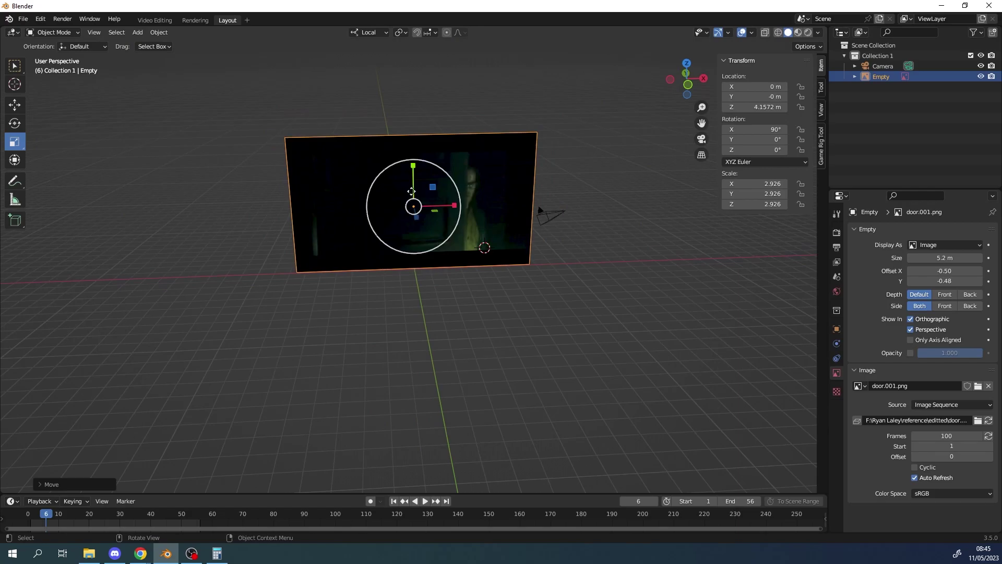
pyautogui.scroll(1, 527, 168)
pyautogui.moveTo(579, 148); pyautogui.dragTo(448, 287, button='middle')
pyautogui.scroll(2, 548, 156)
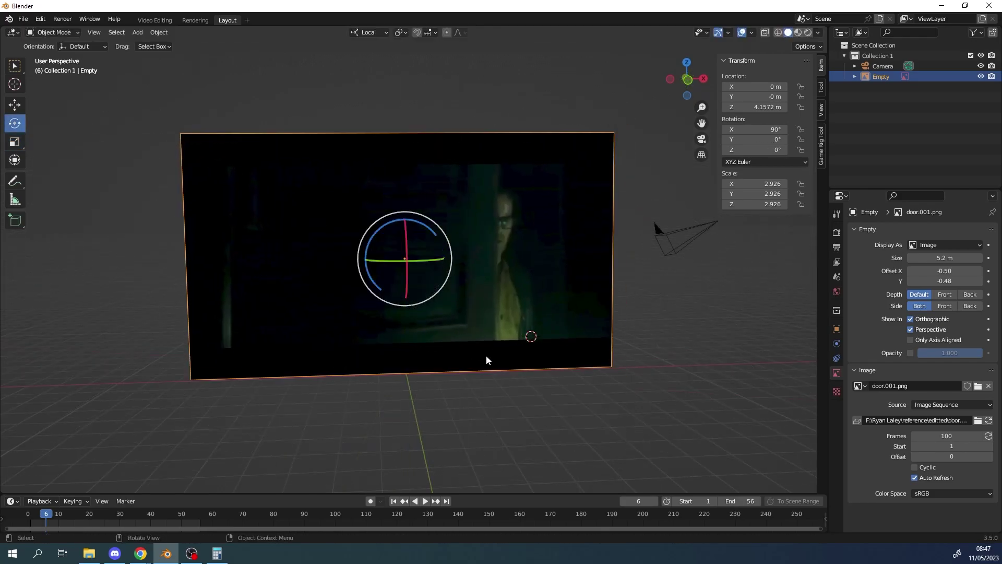
pyautogui.hotkey('alt', 'a')
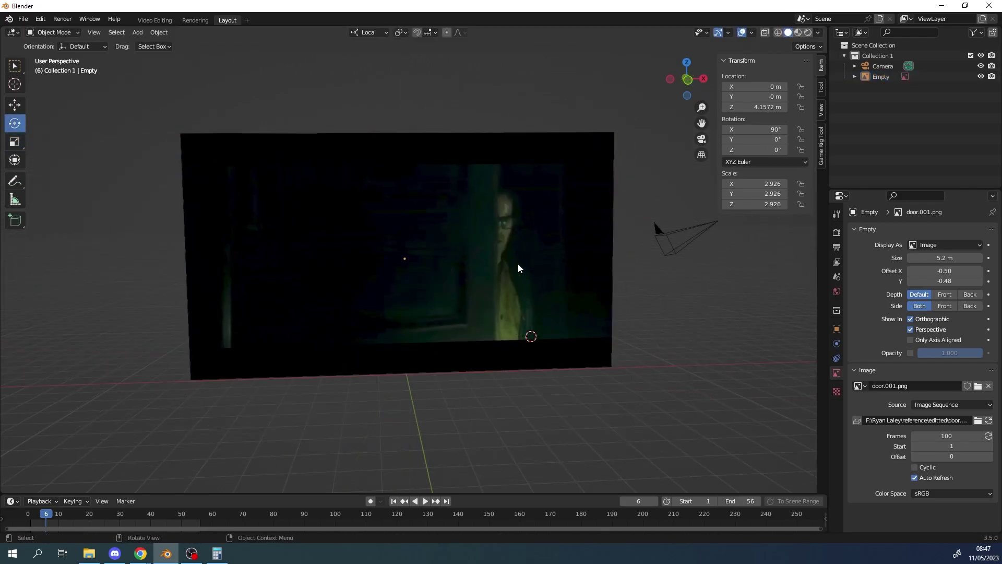
pyautogui.keyDown('ctrl'); pyautogui.moveTo(518, 269); pyautogui.dragTo(480, 331, button='middle'); pyautogui.keyUp('ctrl')
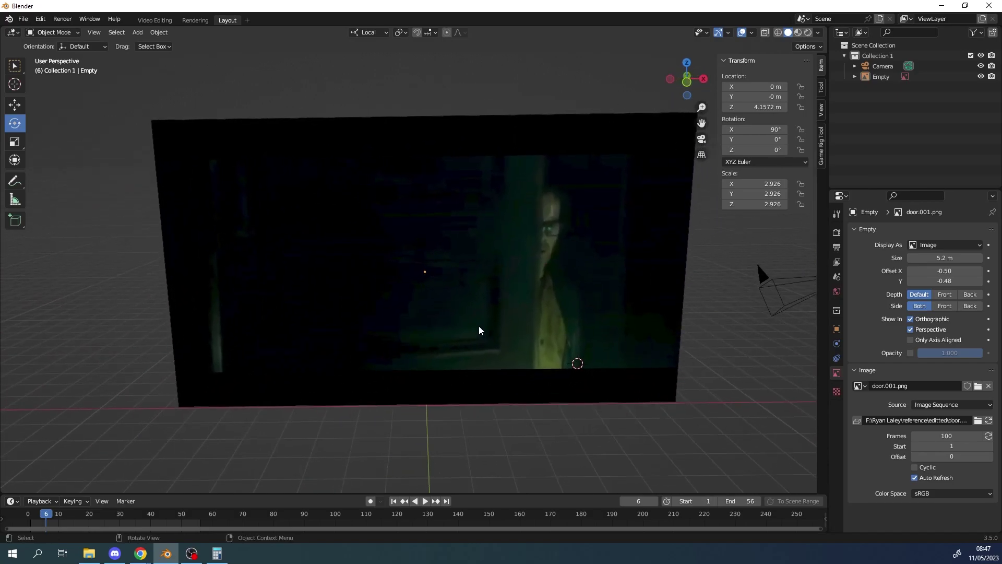
# Toggle the image plane's selection, then scrub the timeline to frame 21
pyautogui.click(479, 329)
pyautogui.click(87, 175)
pyautogui.click(424, 268)
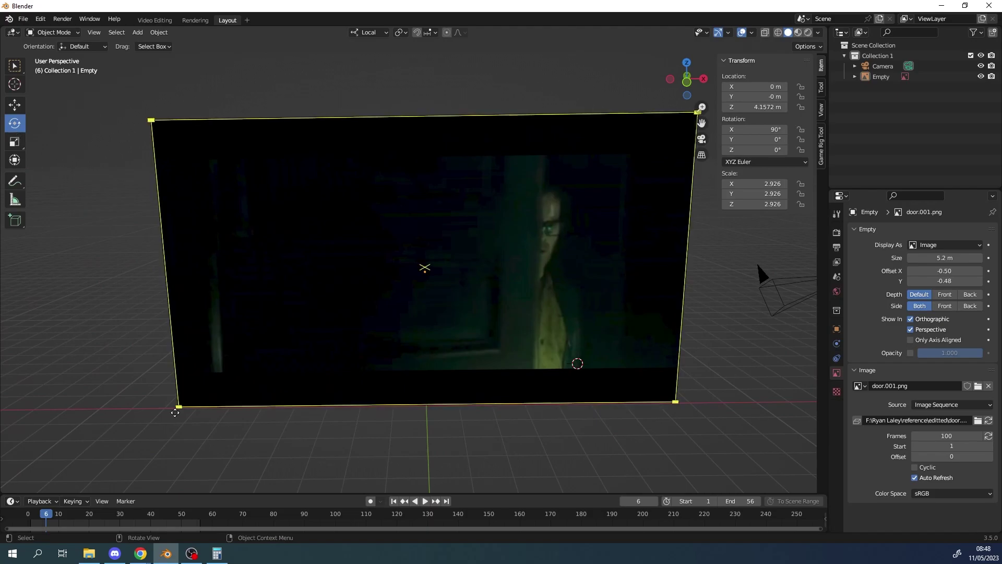
pyautogui.click(209, 436)
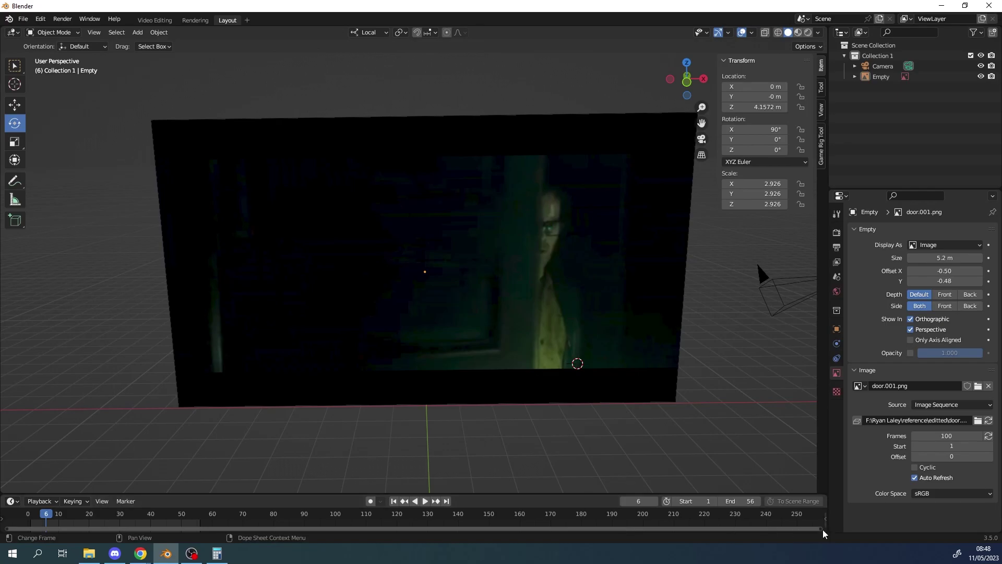
pyautogui.moveTo(823, 530); pyautogui.dragTo(374, 514)
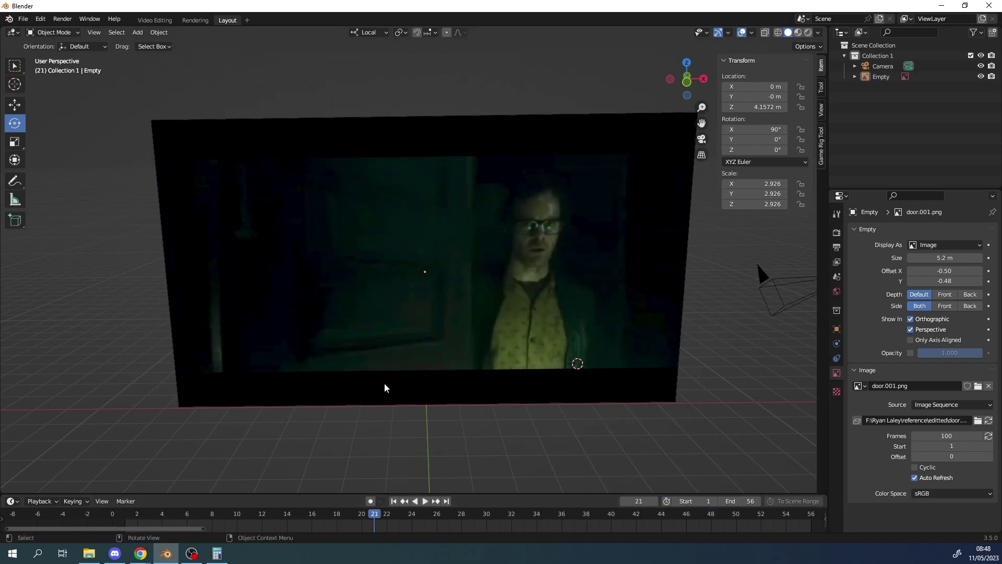
pyautogui.scroll(-5, 438, 410)
# Push the image empty back along its local Z axis to Y 10.363 m
pyautogui.click(471, 277)
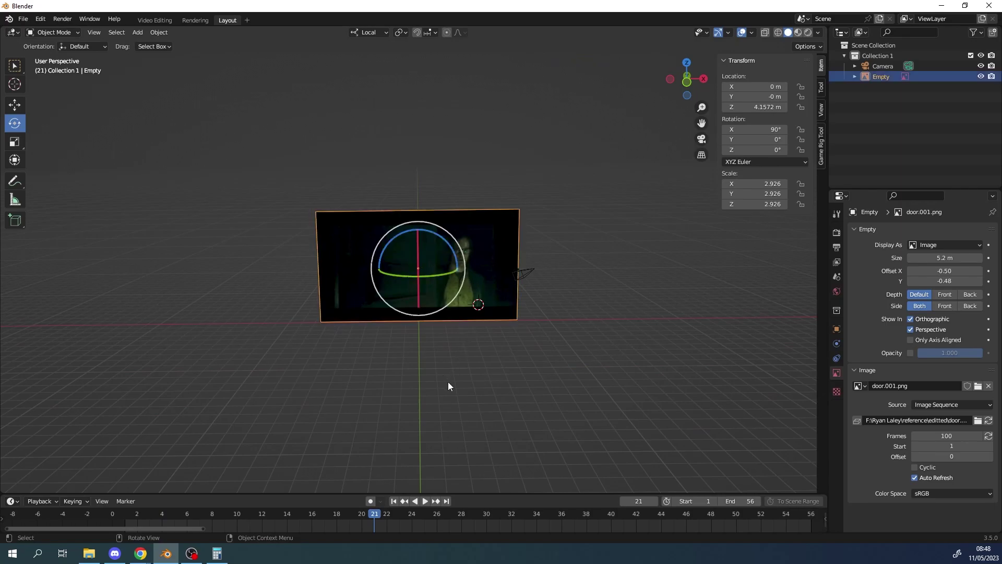
pyautogui.moveTo(448, 384); pyautogui.dragTo(417, 392, button='middle')
pyautogui.press('g')
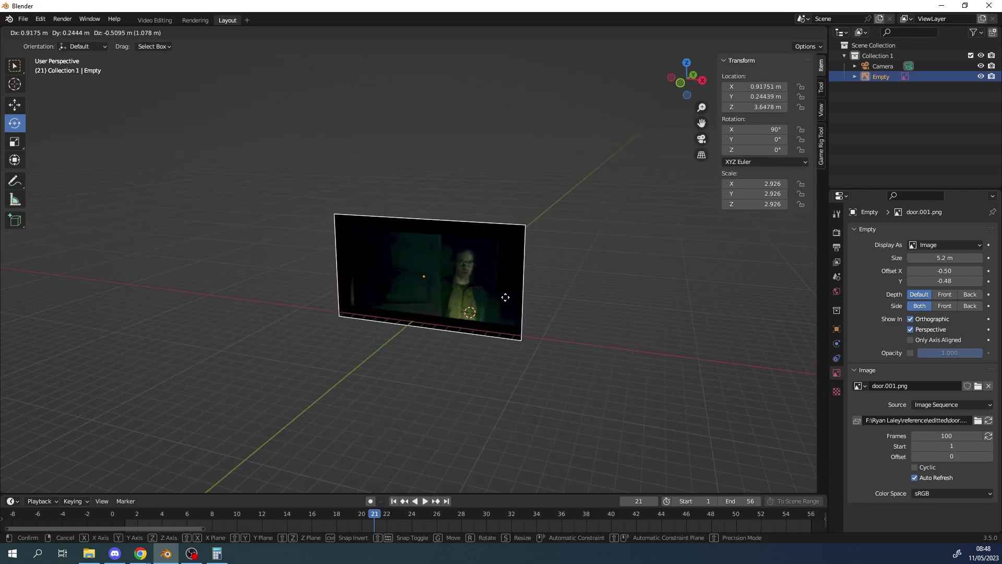
pyautogui.press('z')
pyautogui.press('x')
pyautogui.press('x')
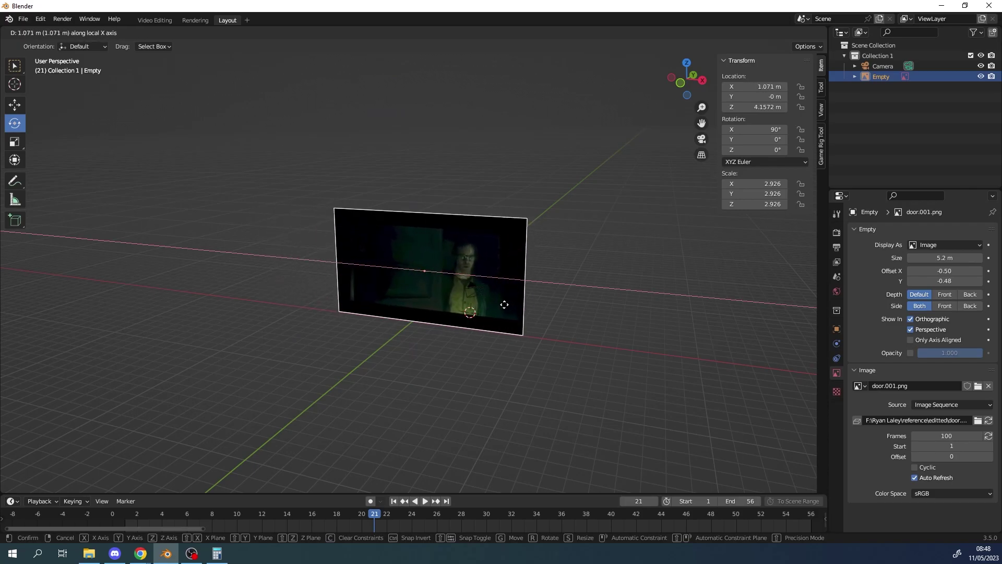
pyautogui.press('z')
pyautogui.press('z')
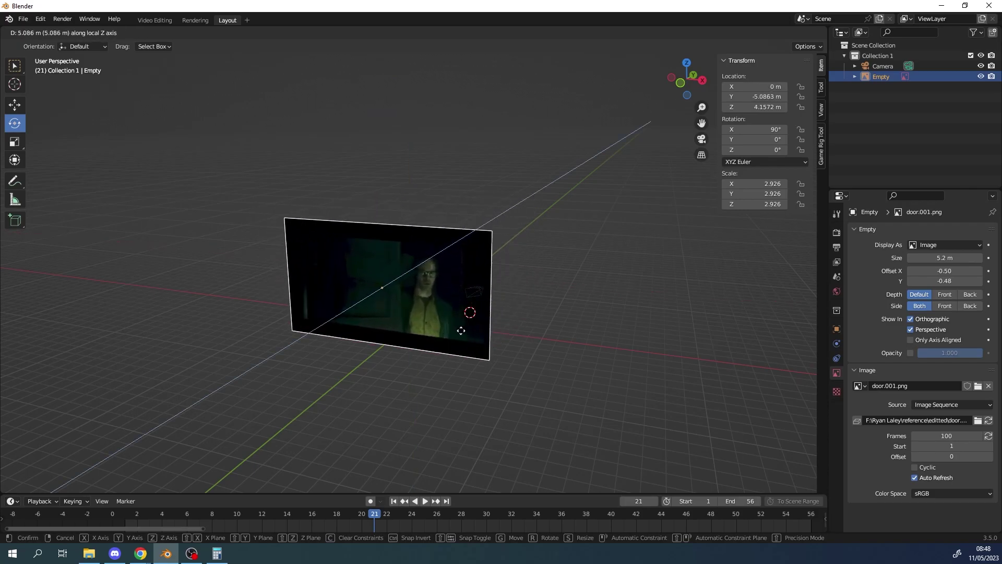
pyautogui.click(561, 308)
# Orbit back to face the plane, deselect it, and start saving the scene to a new file
pyautogui.moveTo(481, 356)
pyautogui.mouseDown(button='middle')
pyautogui.moveTo(502, 352)
pyautogui.moveTo(490, 347)
pyautogui.mouseUp(button='middle')
pyautogui.click(453, 368)
pyautogui.scroll(3, 449, 361)
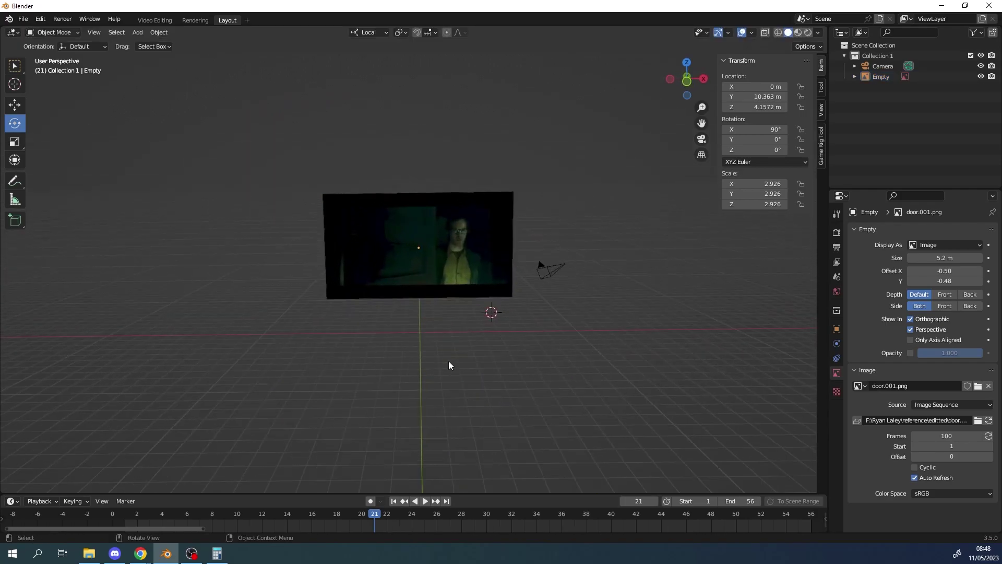
pyautogui.click(472, 197)
pyautogui.click(360, 124)
pyautogui.click(23, 20)
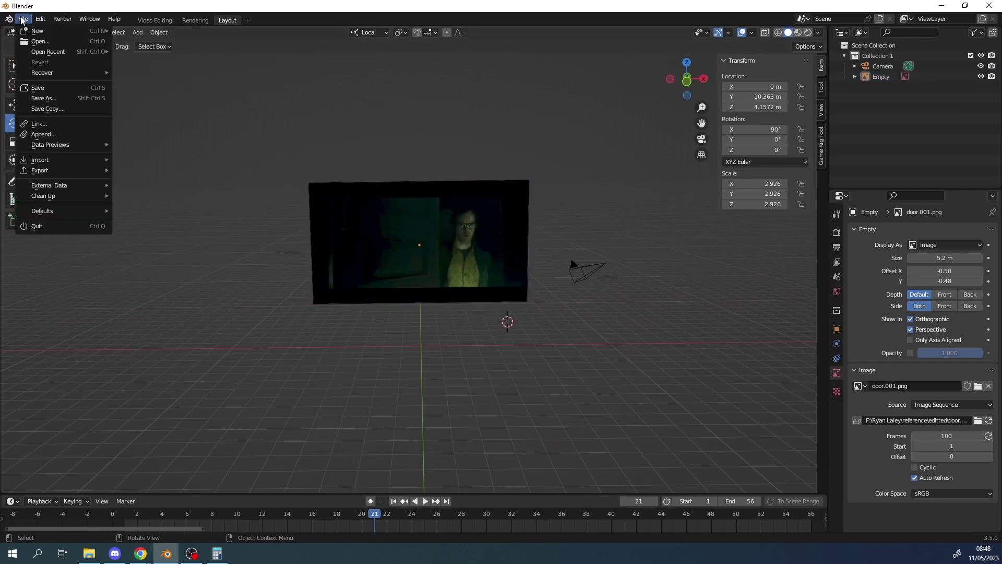
pyautogui.click(75, 86)
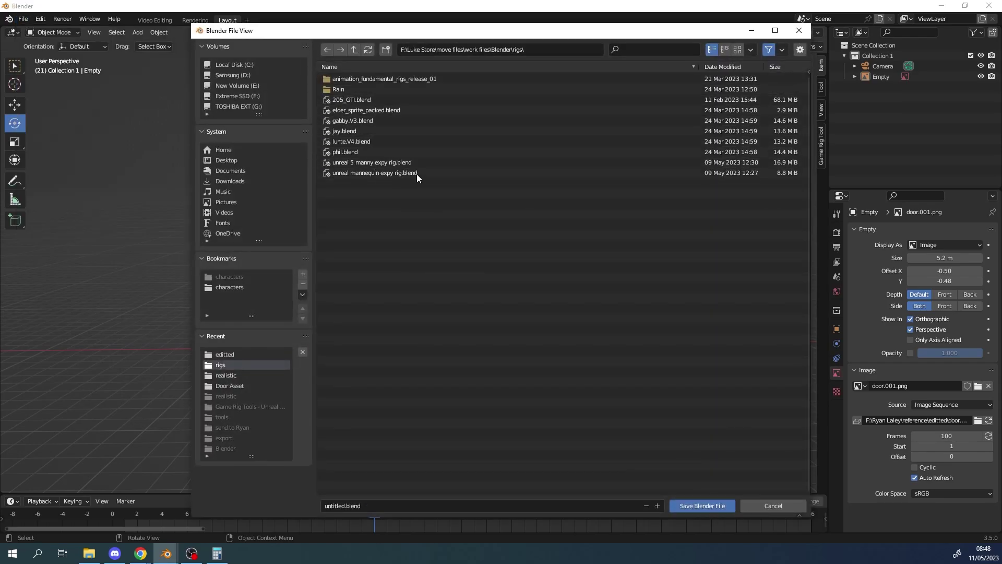
# Create a 'scenes' folder in the F: project folder and save there as Door_animation.blend
pyautogui.click(240, 94)
pyautogui.click(361, 161)
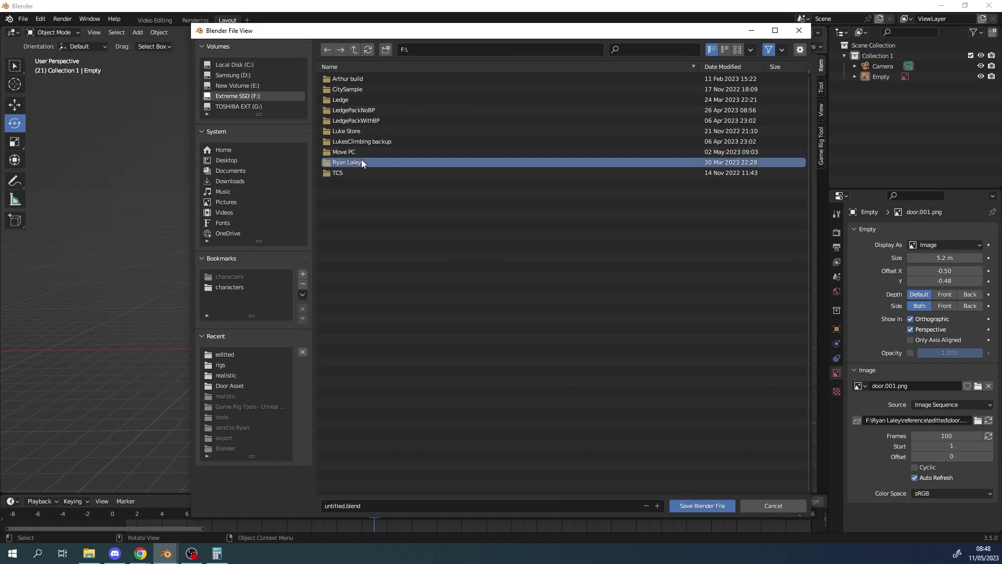
pyautogui.doubleClick(361, 161)
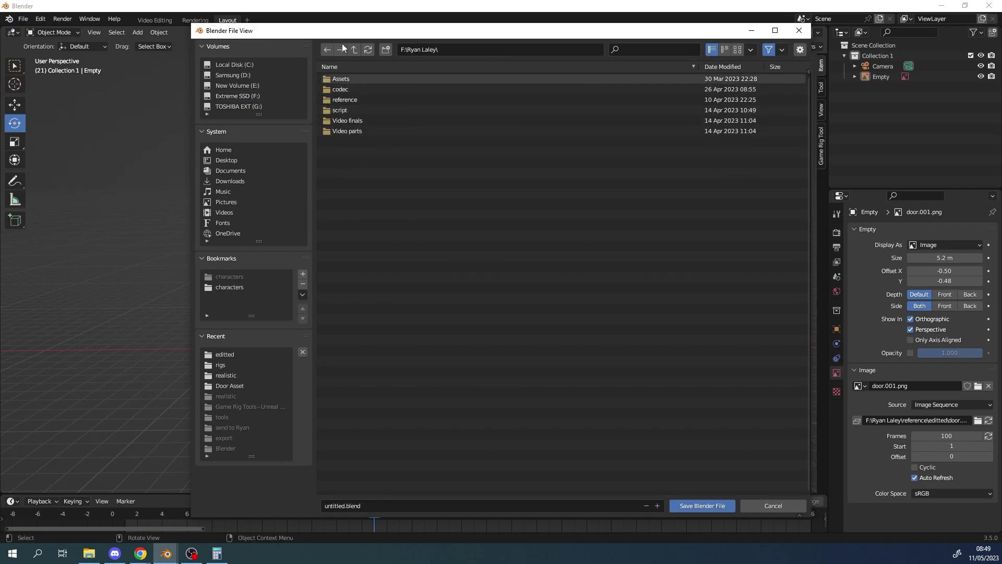
pyautogui.click(385, 49)
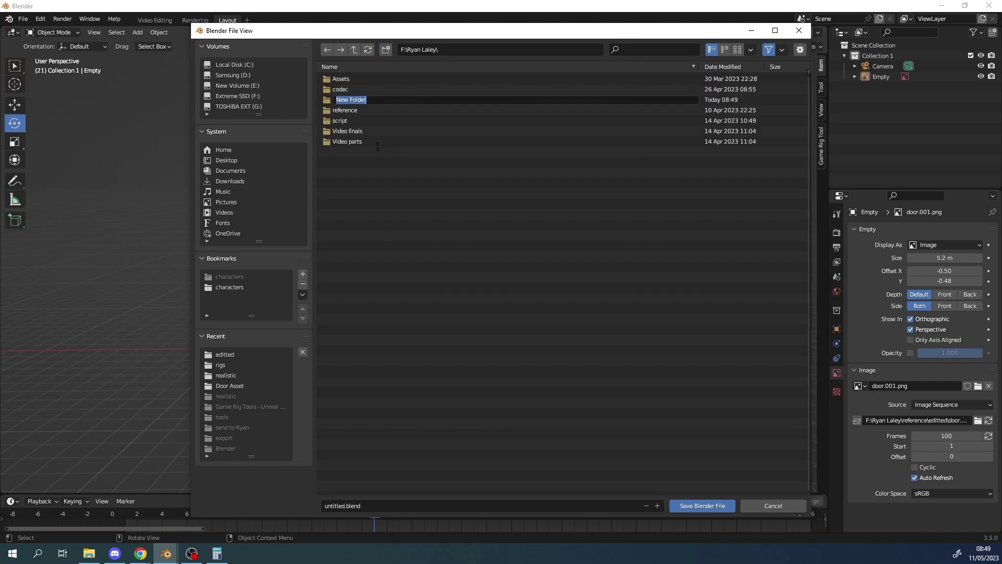
pyautogui.write('scenes')
pyautogui.press('Return')
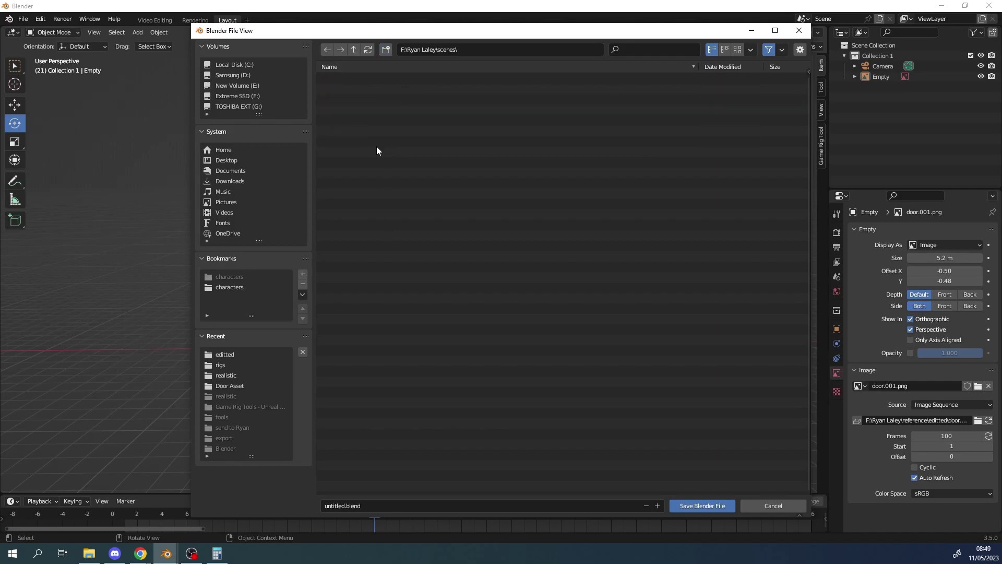
pyautogui.click(340, 505)
pyautogui.click(718, 506)
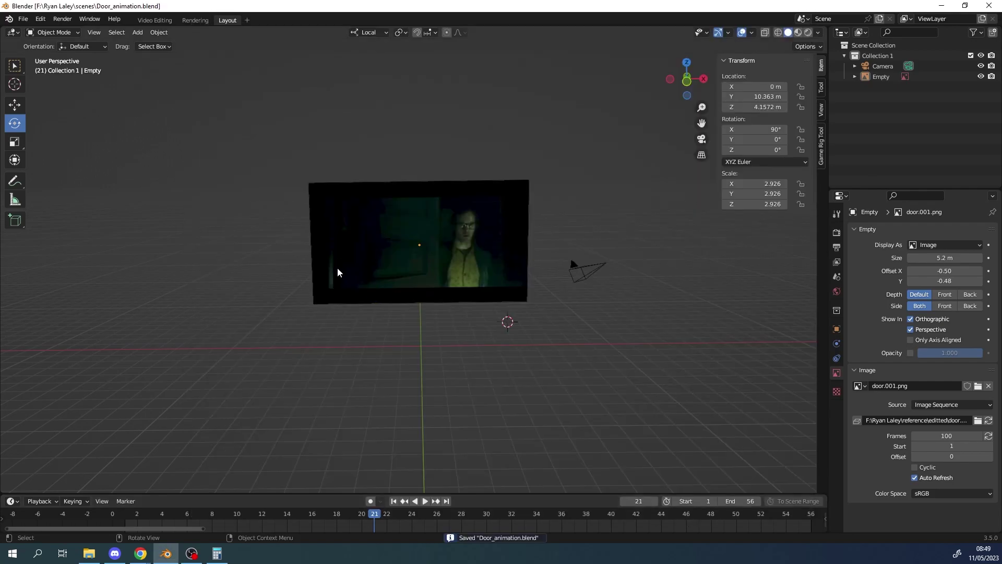
# Select the image plane, then click empty space to deselect it
pyautogui.click(347, 270)
pyautogui.click(166, 276)
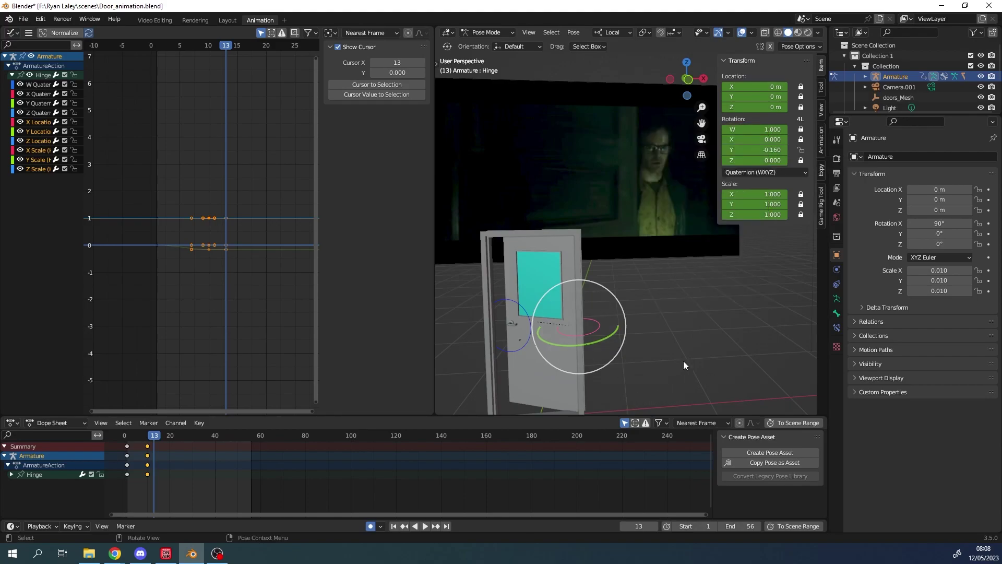
# Open Preferences from the Edit menu and show the Keymap section
pyautogui.click(40, 19)
pyautogui.click(32, 170)
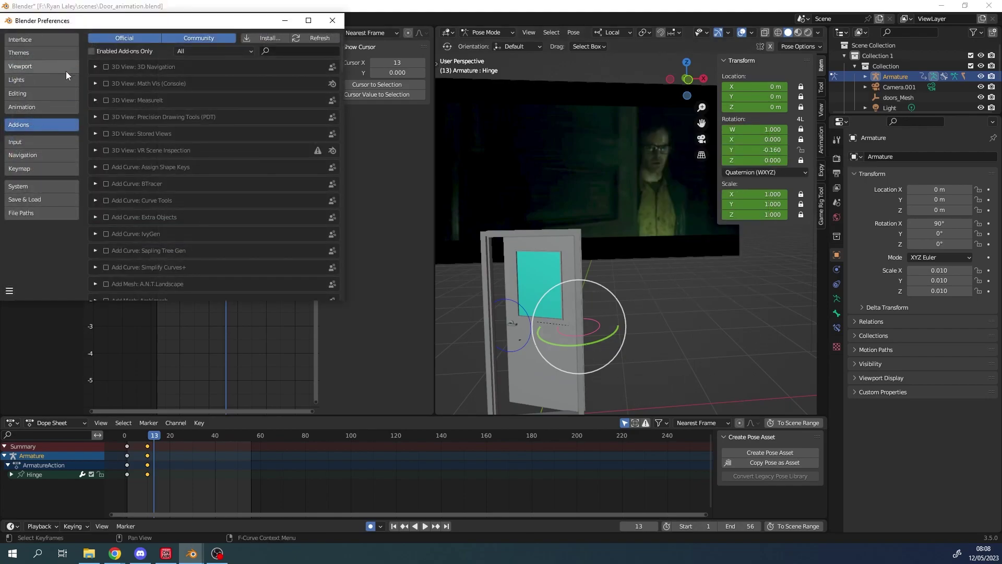
pyautogui.click(29, 168)
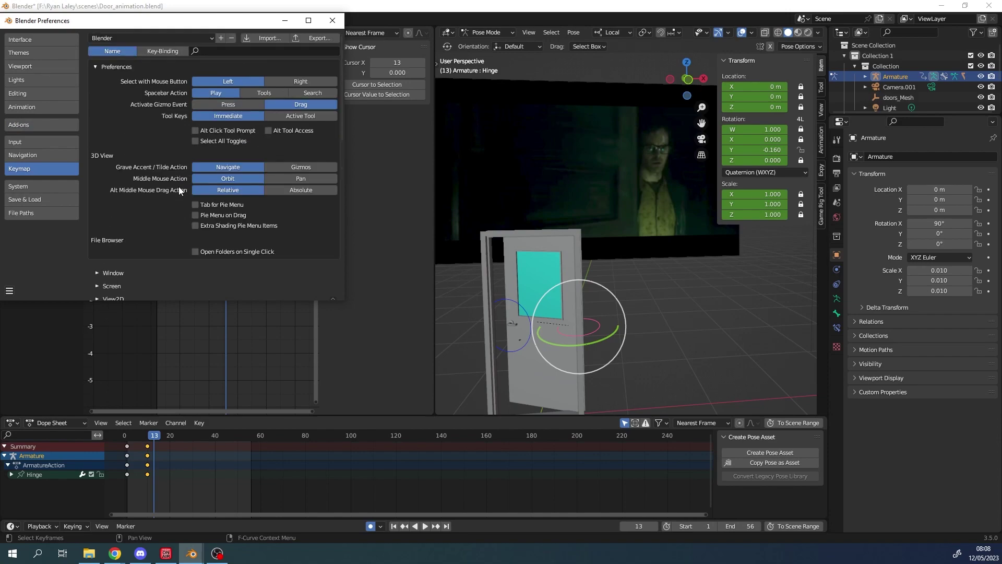